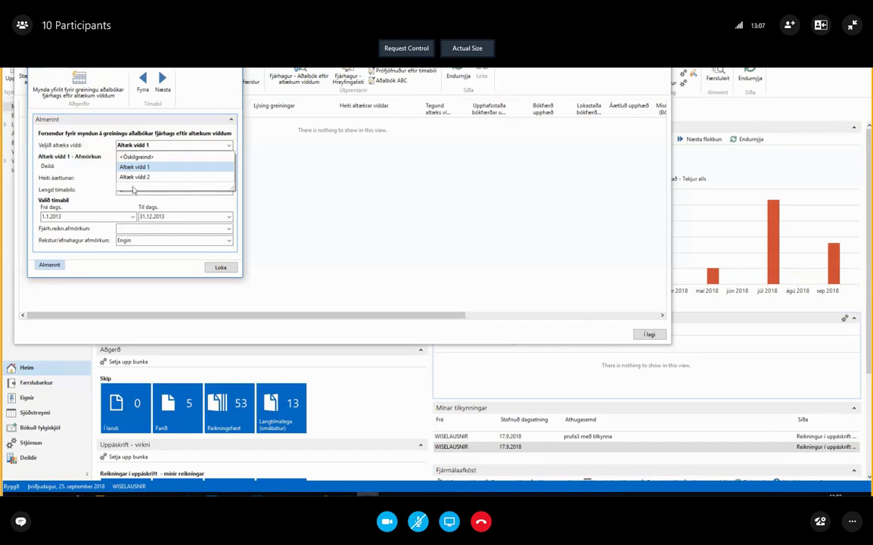
# - Generate the general ledger analysis overview by Altæk vídd 1, filtered to department 04211
pyautogui.click(144, 167)
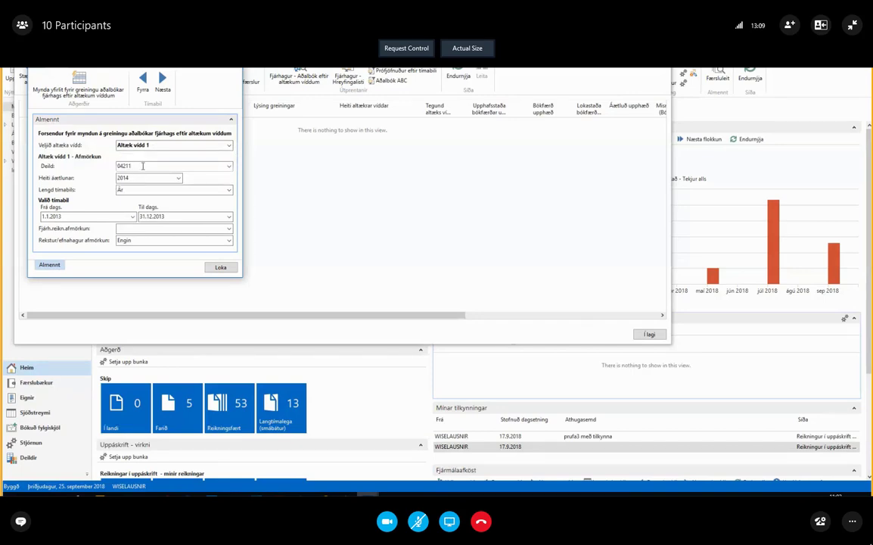
pyautogui.click(157, 165)
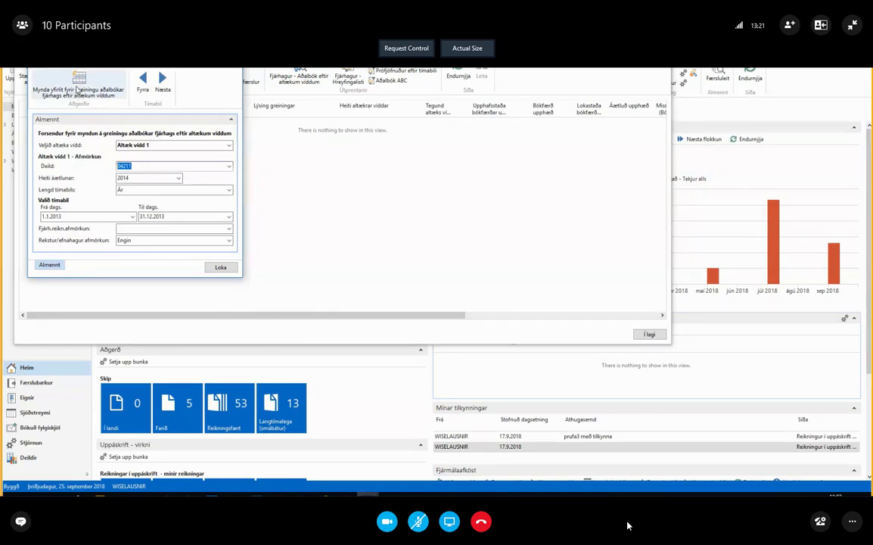
pyautogui.click(70, 82)
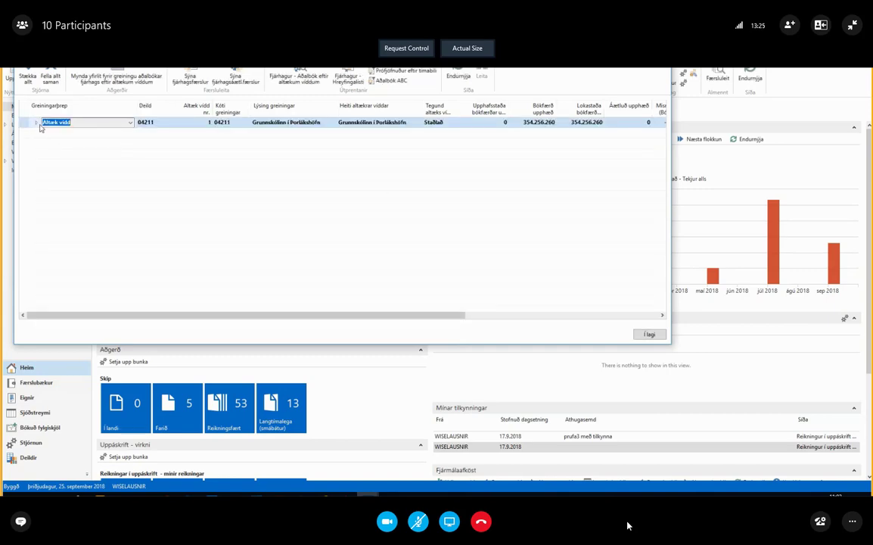
# - Expand the Altæk vídd row for department 04211 and look through its ledger account lines
pyautogui.click(36, 122)
pyautogui.scroll(-5, 256, 184)
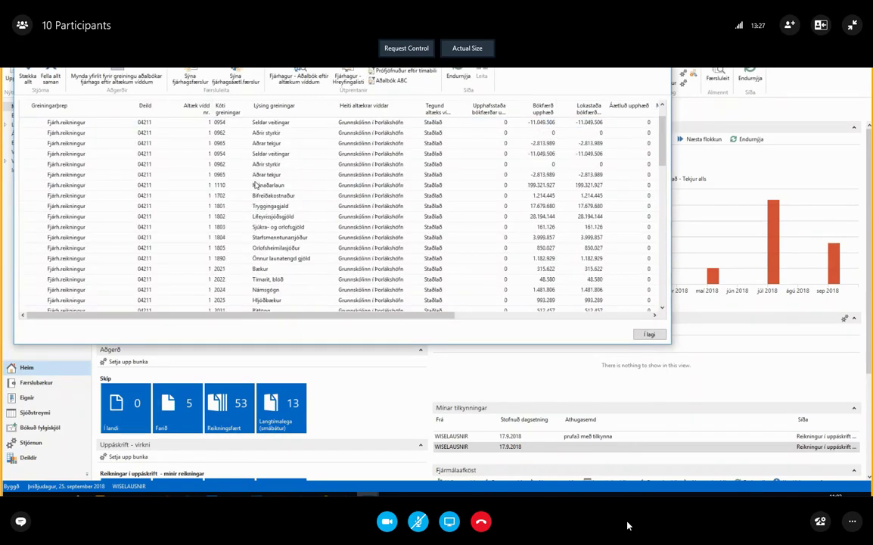
pyautogui.scroll(2, 256, 185)
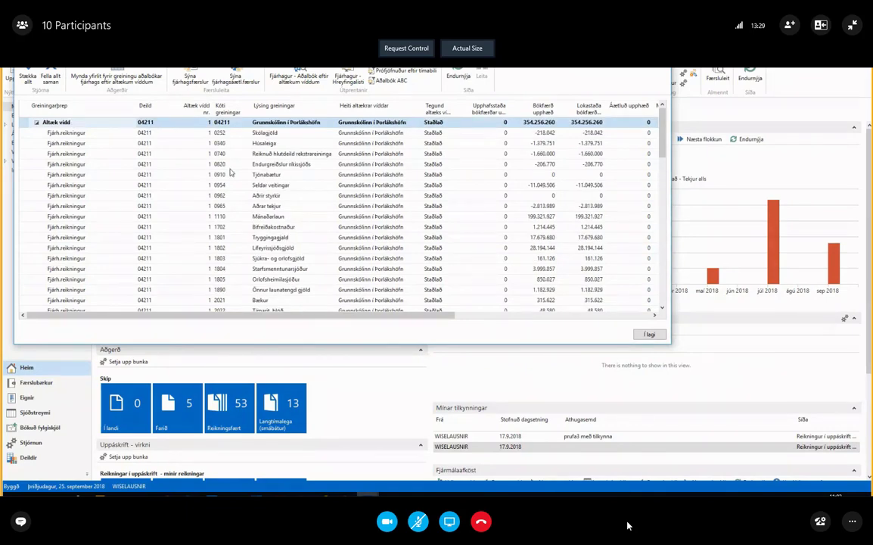
pyautogui.click(264, 144)
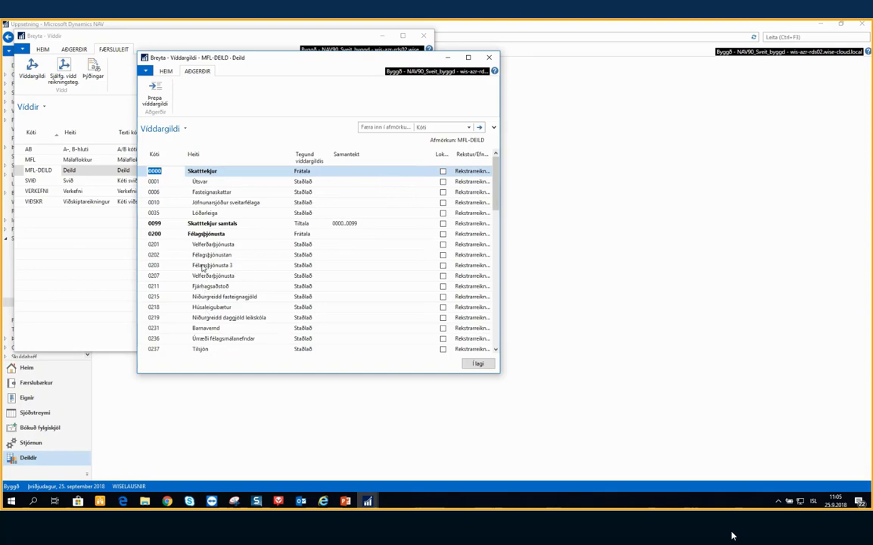
# - Close the MFL-DEILD dimension values, review each dimension from AB to VIÐSKR, and close the Víddir list
pyautogui.click(479, 364)
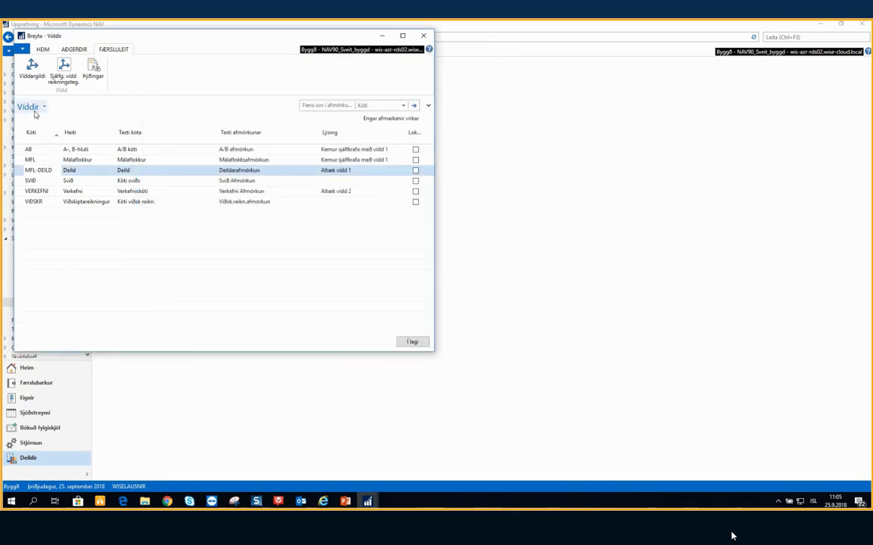
pyautogui.click(76, 150)
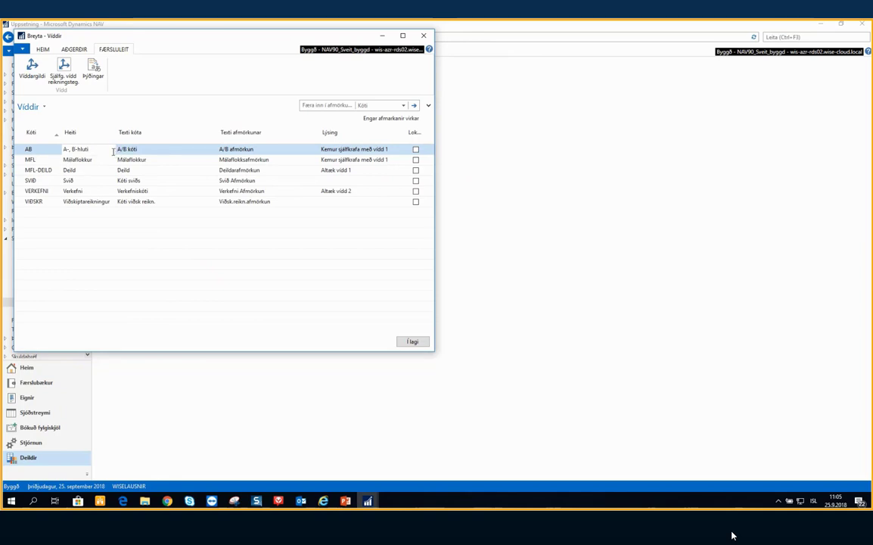
pyautogui.click(110, 160)
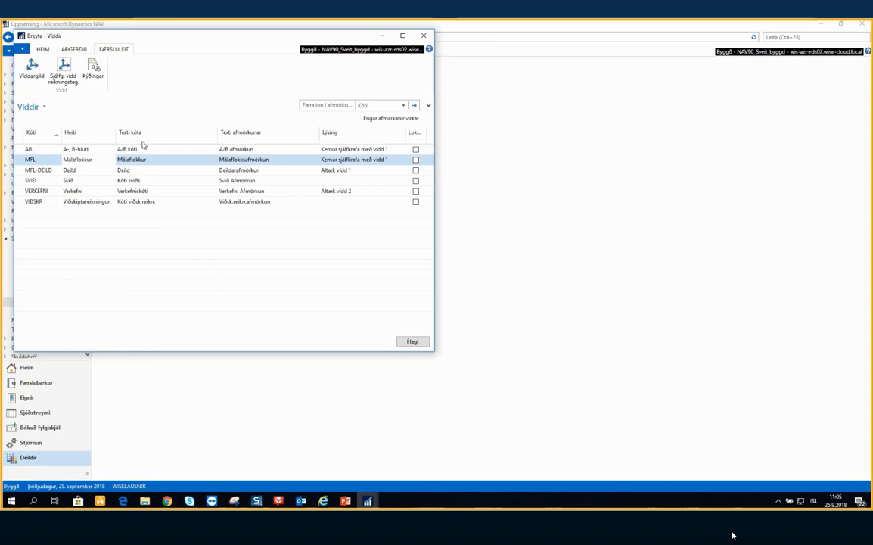
pyautogui.click(83, 170)
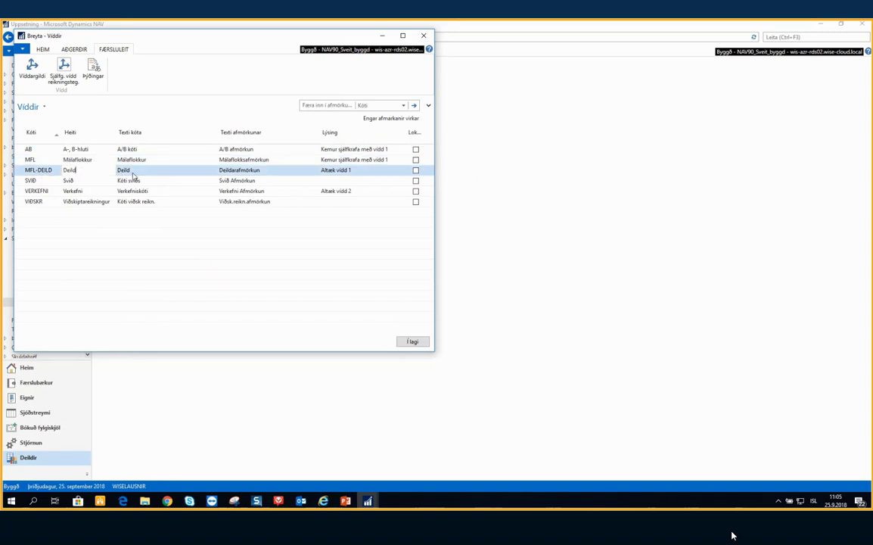
pyautogui.click(65, 182)
pyautogui.click(67, 192)
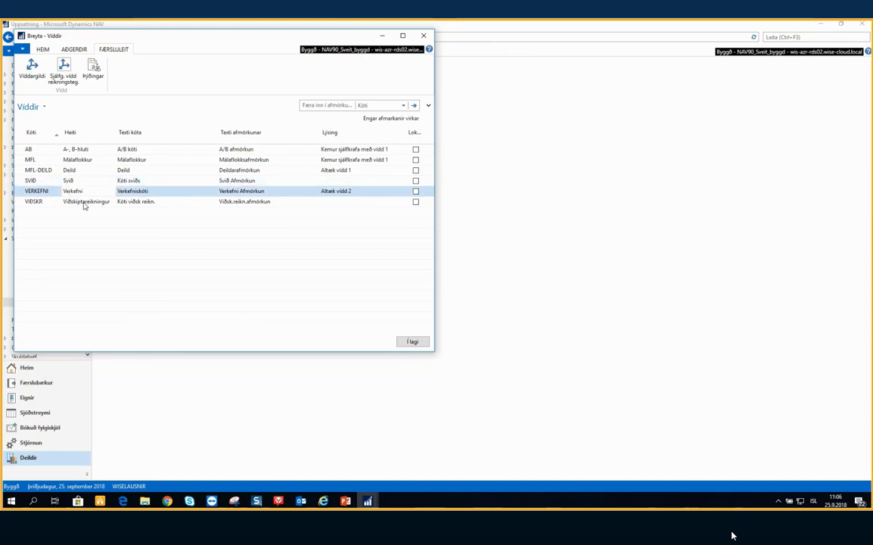
pyautogui.click(83, 202)
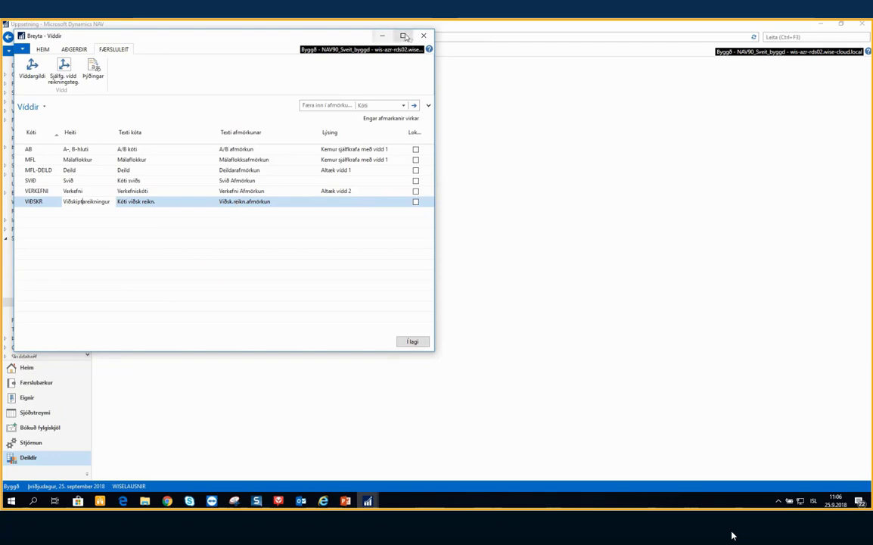
pyautogui.click(424, 37)
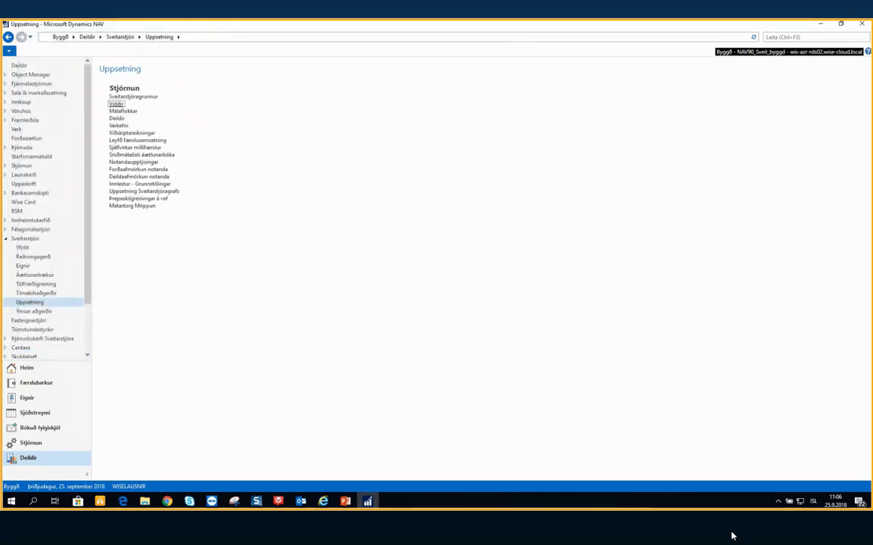
pyautogui.click(732, 535)
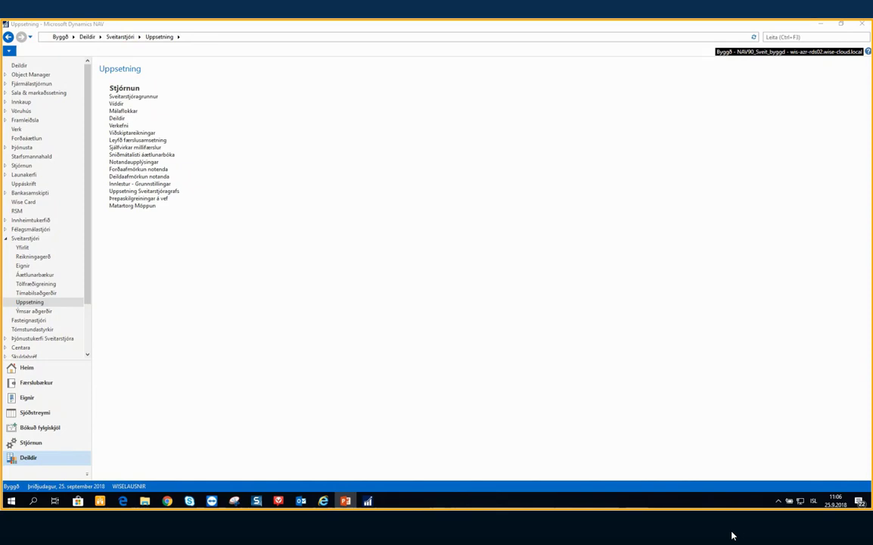
pyautogui.click(379, 454)
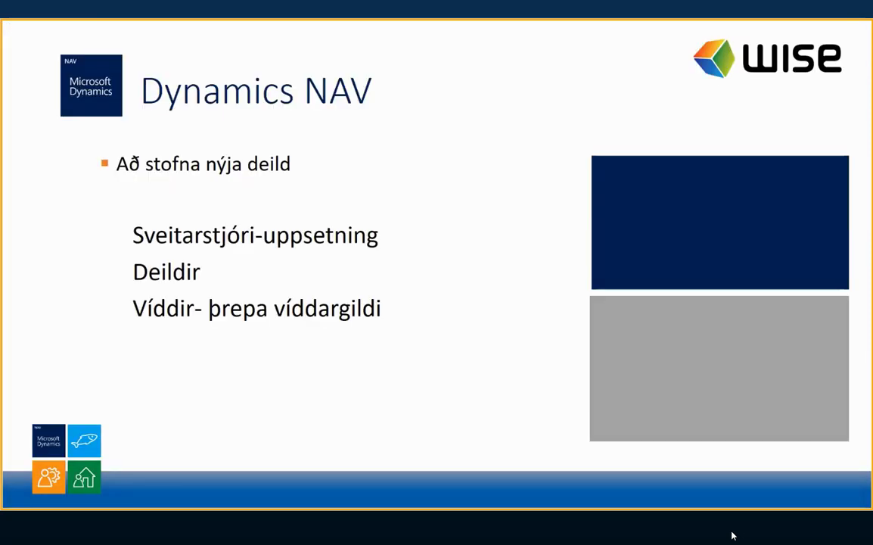
pyautogui.click(378, 322)
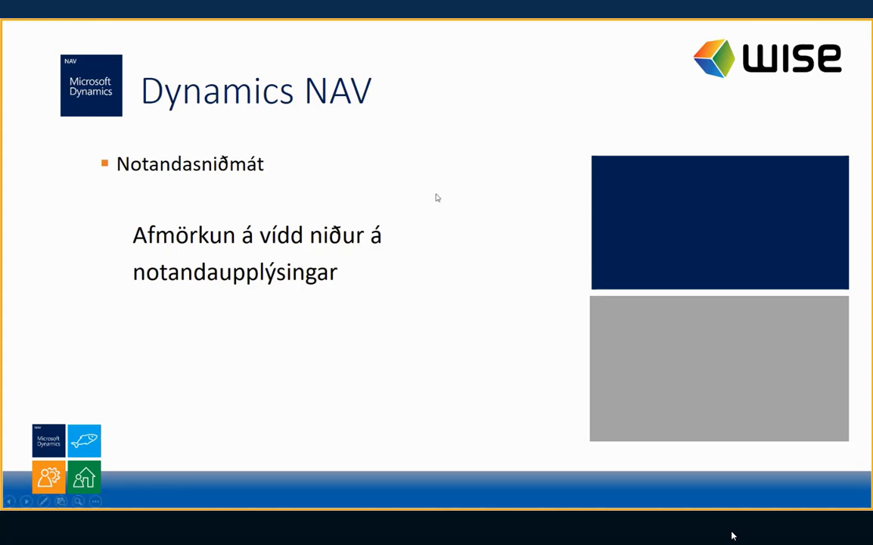
pyautogui.press('Escape')
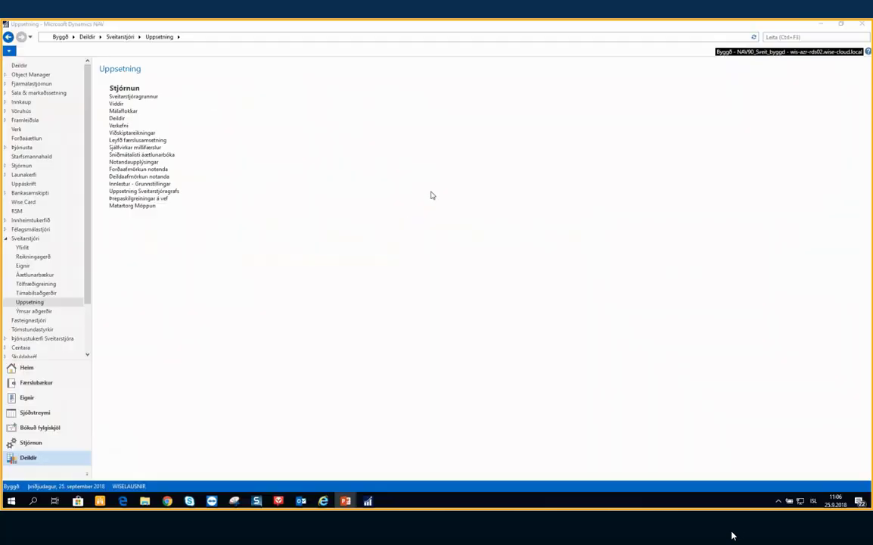
# - Search for "notandauppl" and open the Notandaupplýsingar list under Stjórnun/Uppsetning forrits/Notendur
pyautogui.click(804, 39)
pyautogui.write('not')
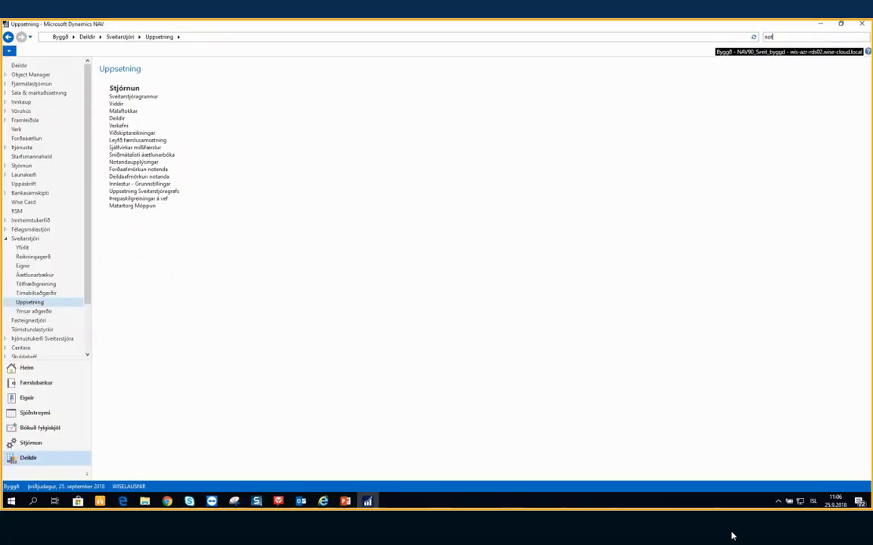
pyautogui.write('andaupplí')
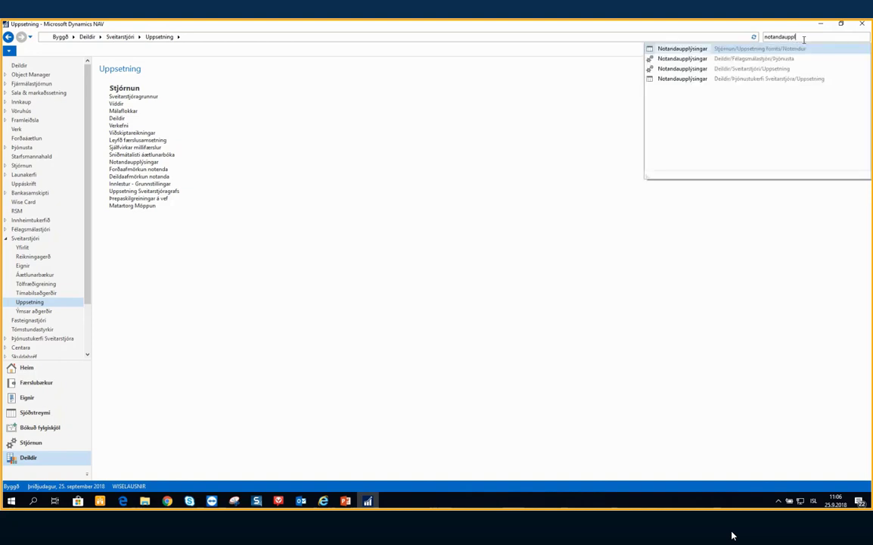
pyautogui.click(733, 50)
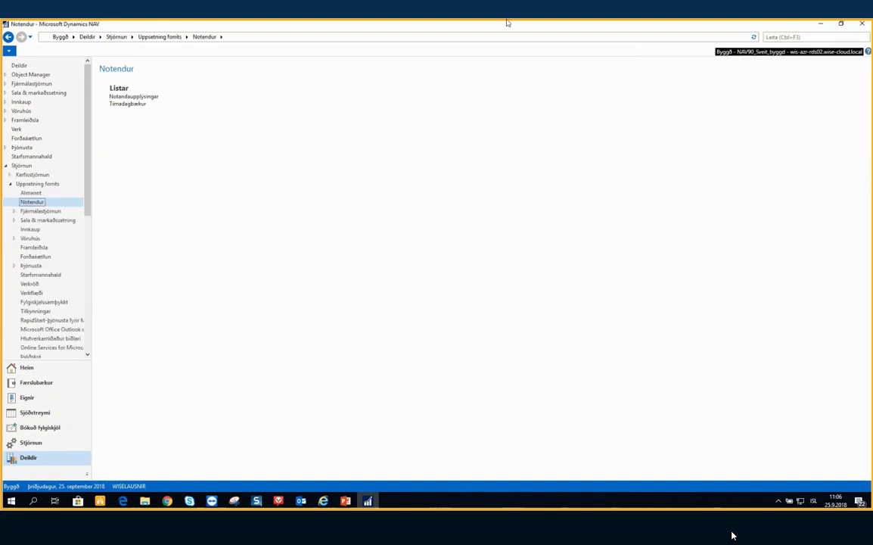
pyautogui.click(149, 99)
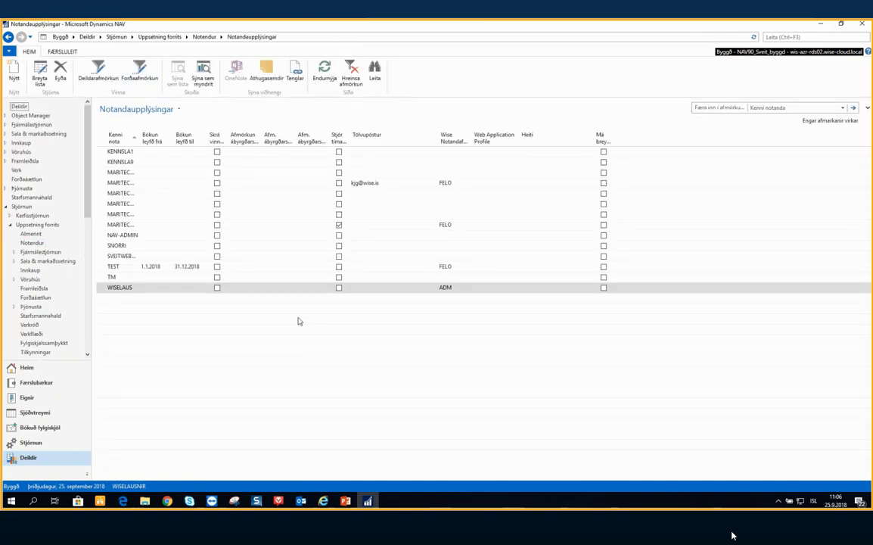
# - Widen the Wise Notandaforsnið column and open the user list for editing at the WISELAUSNIR user's template
pyautogui.moveTo(519, 134); pyautogui.dragTo(521, 134)
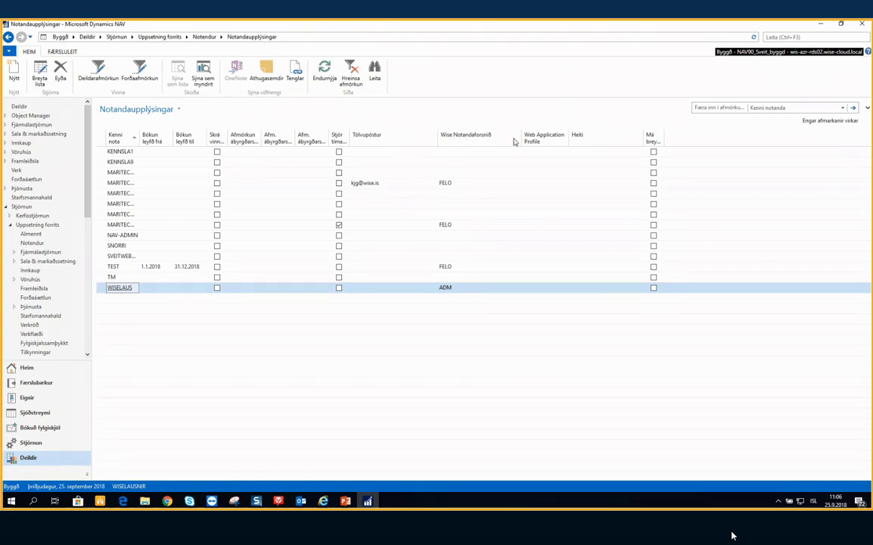
pyautogui.click(449, 292)
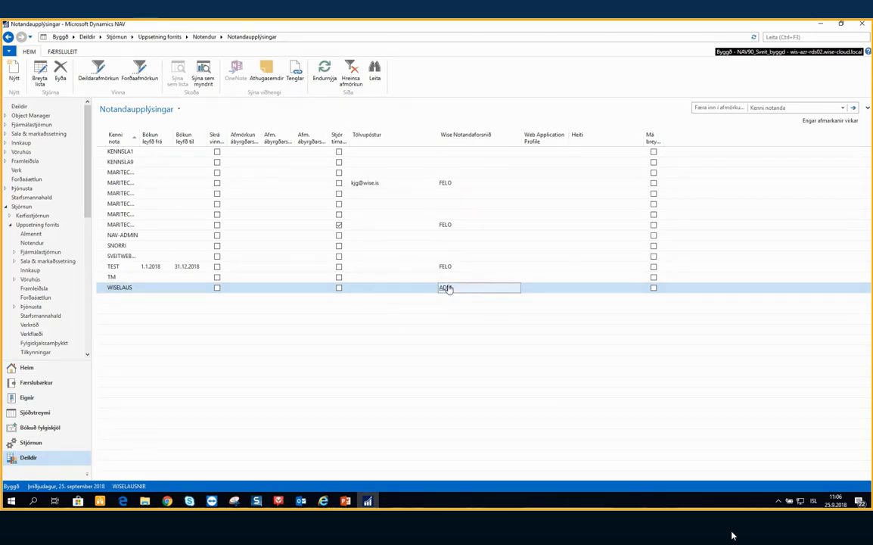
pyautogui.click(39, 73)
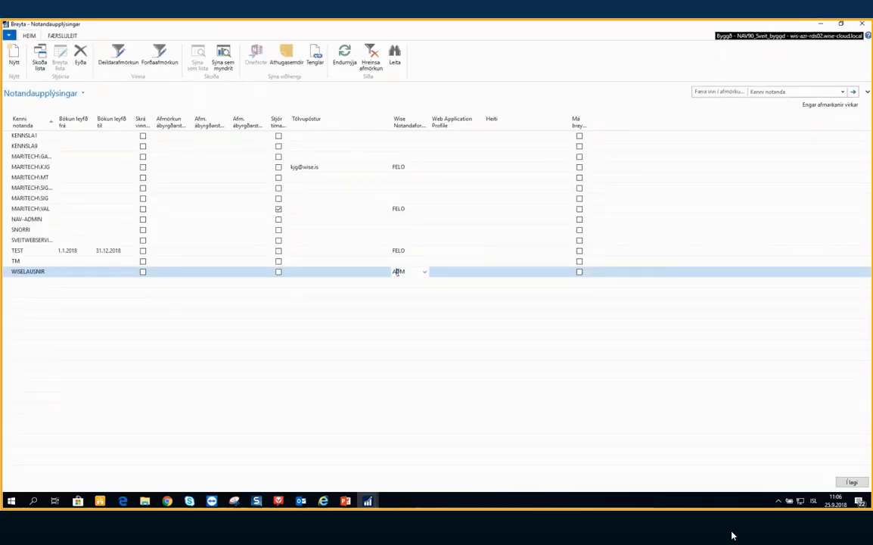
# - Open the full Wise Notandaforsnið template list from the WISELAUSNIR user's template field and maximize it
pyautogui.click(426, 272)
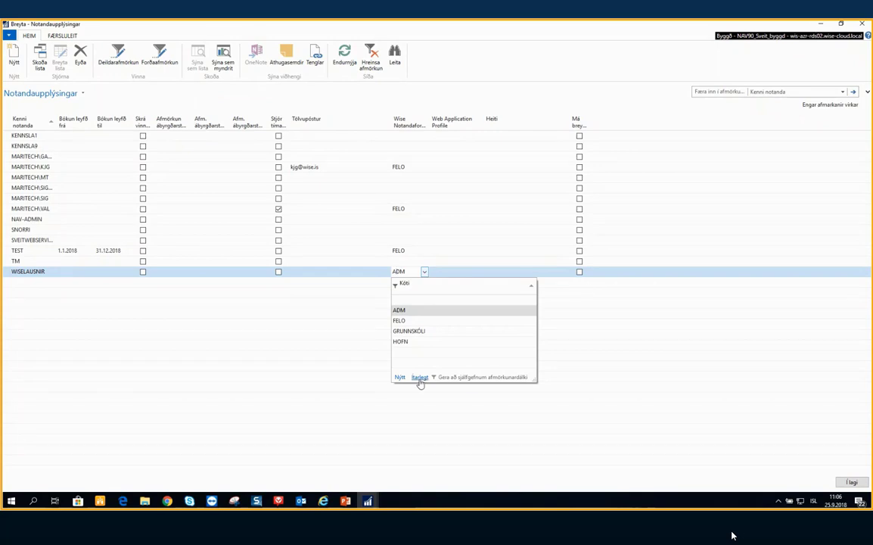
pyautogui.click(420, 377)
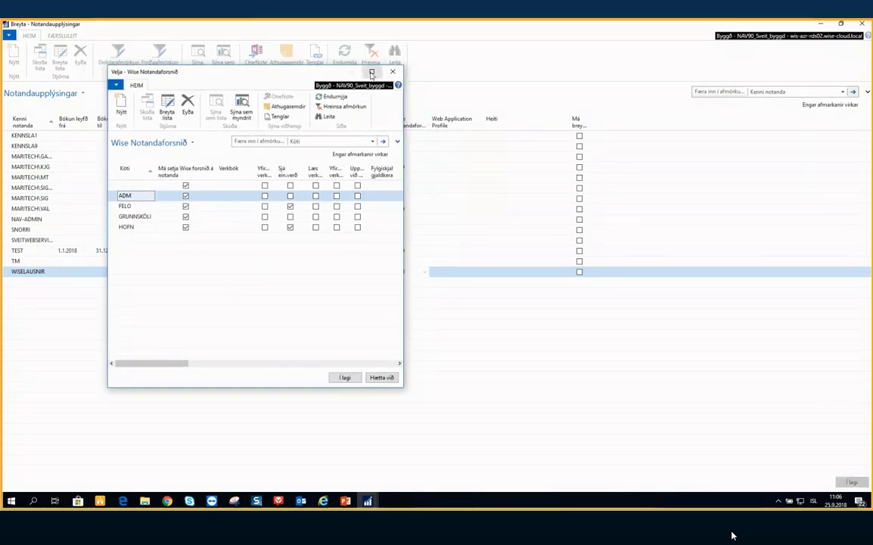
pyautogui.click(372, 73)
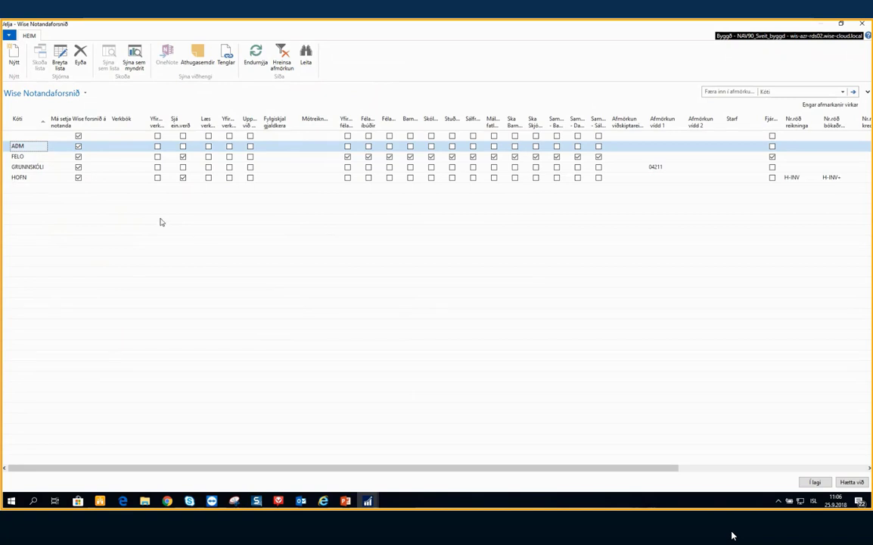
# - Examine the GRUNNSKÓLI template's settings across its row, including its Afmörkun vídd 1 filter
pyautogui.click(32, 168)
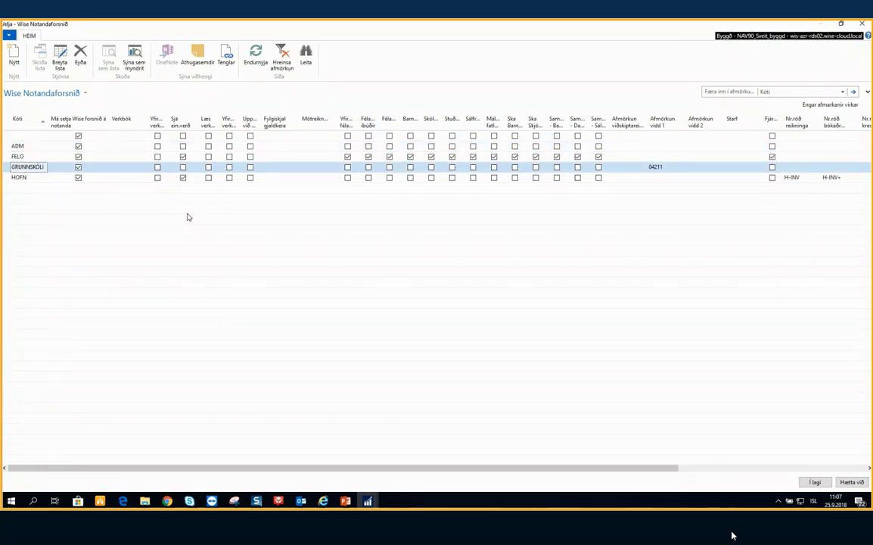
pyautogui.press('Tab')
pyautogui.press('Tab')
pyautogui.press('Tab')
pyautogui.press('Tab')
pyautogui.press('Tab')
pyautogui.press('Tab')
pyautogui.press('Tab')
pyautogui.press('Tab')
pyautogui.press('Tab')
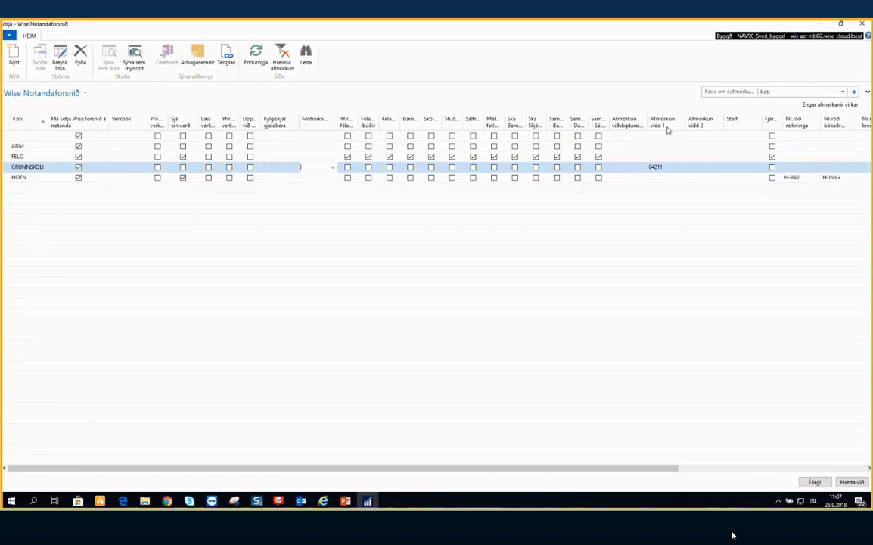
pyautogui.click(665, 171)
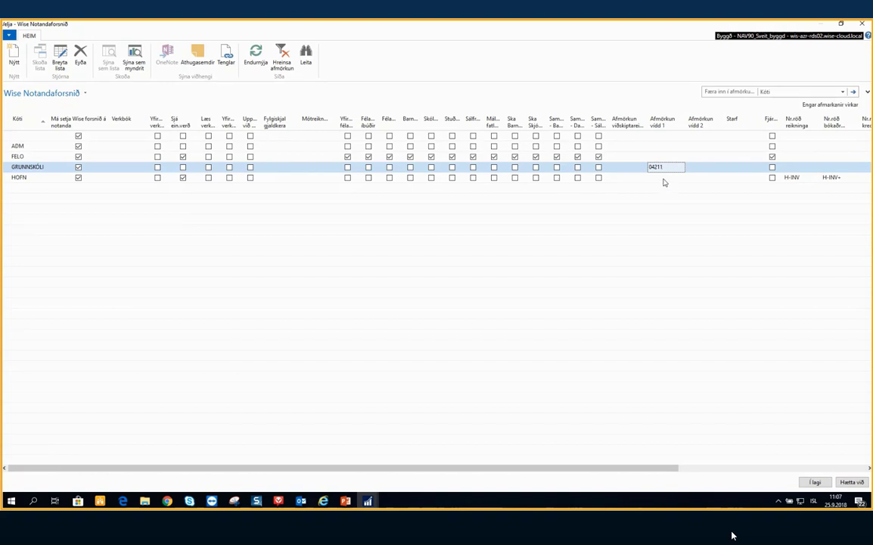
# - Make the template list editable and set the HOFN template's Afmörkun vídd 1 to 4100..41999
pyautogui.click(664, 182)
pyautogui.click(60, 56)
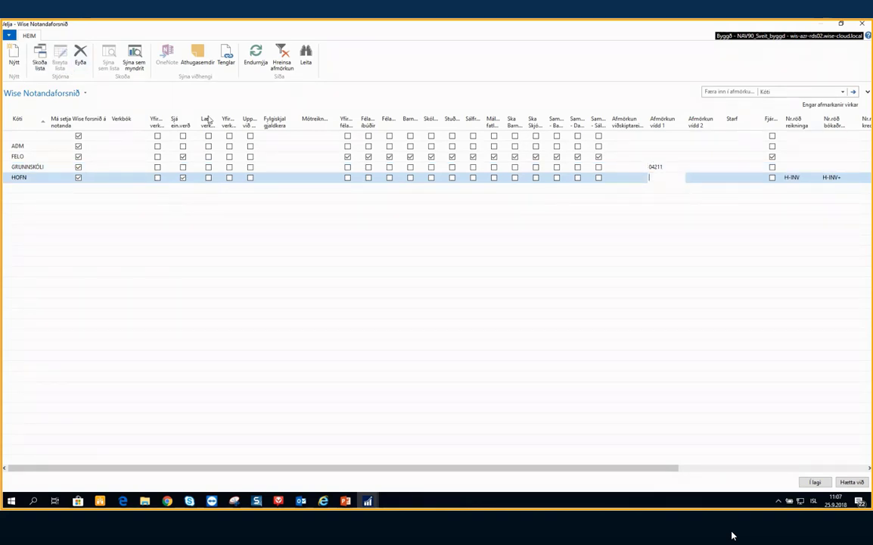
pyautogui.write('4100')
pyautogui.press('BackSpace')
pyautogui.press('BackSpace')
pyautogui.press('BackSpace')
pyautogui.press('BackSpace')
pyautogui.press('Tab')
pyautogui.hotkey('shift', 'Tab')
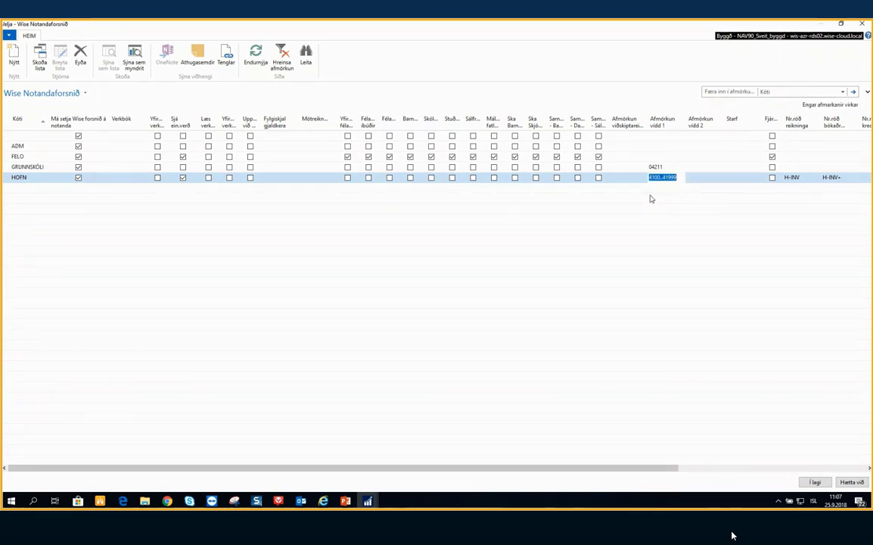
# - Set the HOFN template's customer account filter to HOFN and assign that template to the WISELAUSNIR user
pyautogui.hotkey('shift', 'Tab')
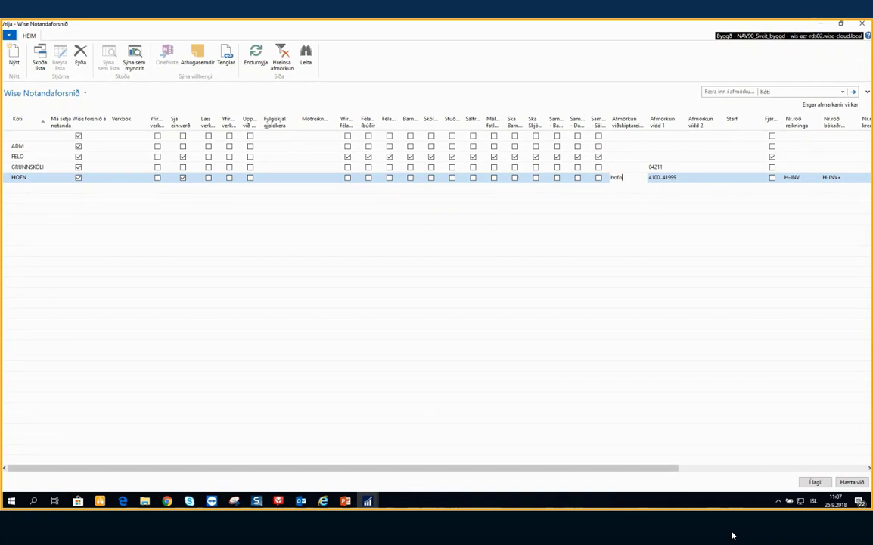
pyautogui.press('Tab')
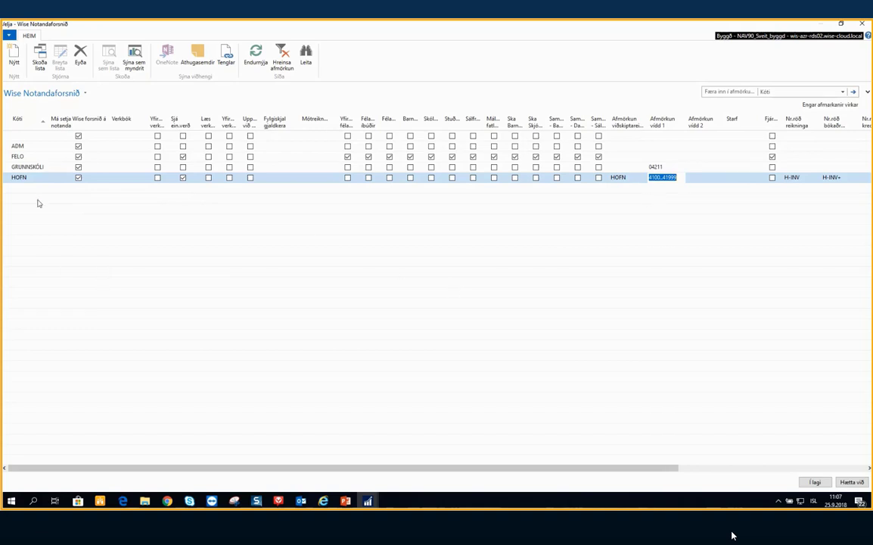
pyautogui.click(817, 482)
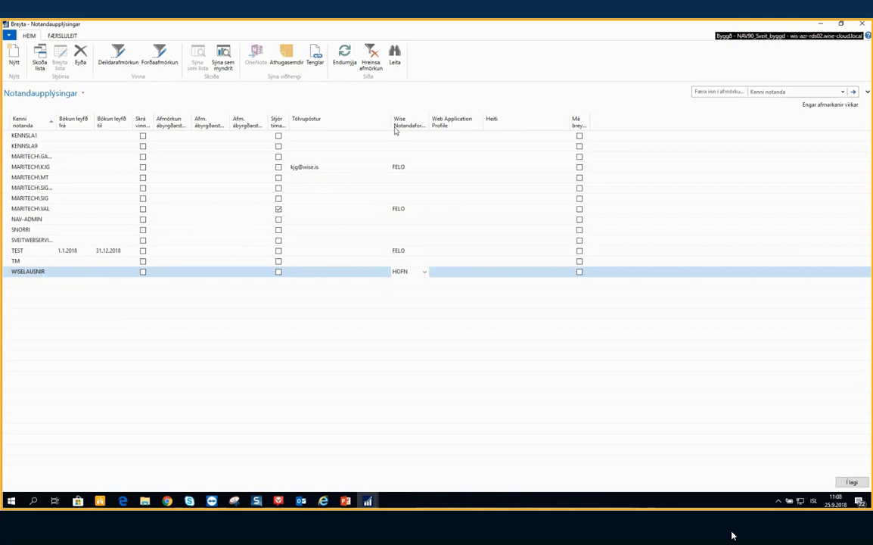
# - Assign the GRUNNSKÓLI template to the WISELAUSNIR user and close the editable user setup list
pyautogui.click(426, 274)
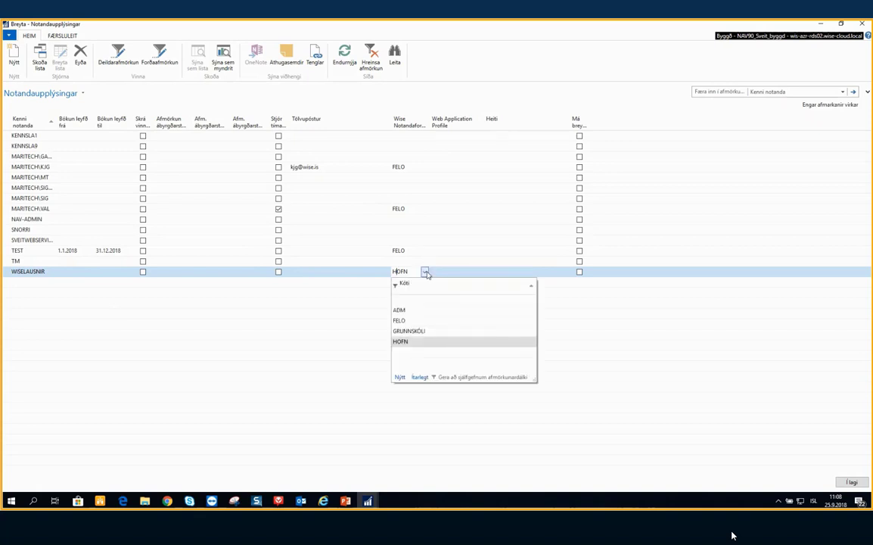
pyautogui.click(423, 334)
pyautogui.press('Tab')
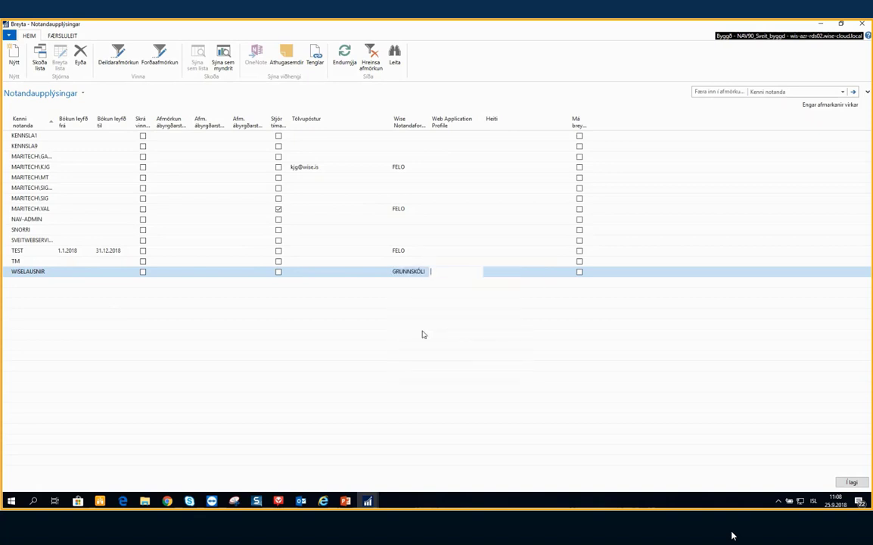
pyautogui.click(850, 483)
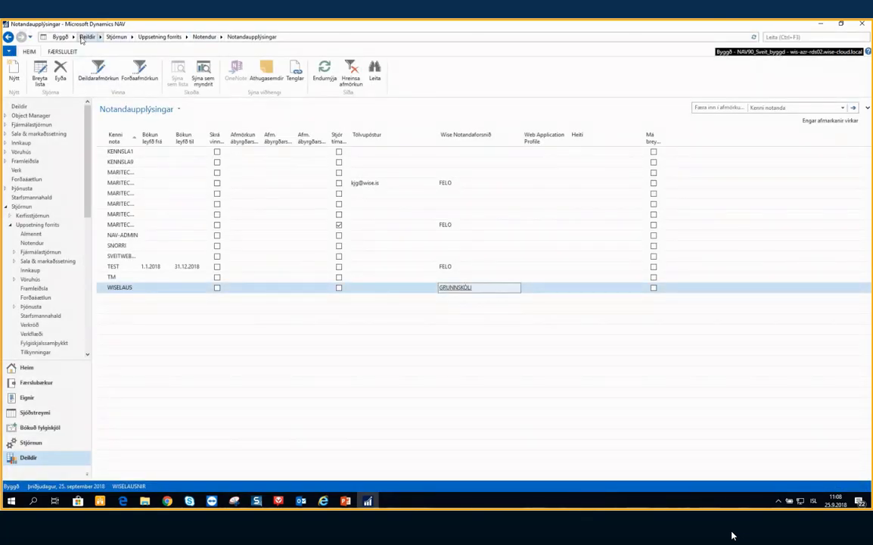
# - Open the general ledger analysis by global dimensions from the role centre and choose Altæk vídd 1 as its dimension
pyautogui.click(51, 373)
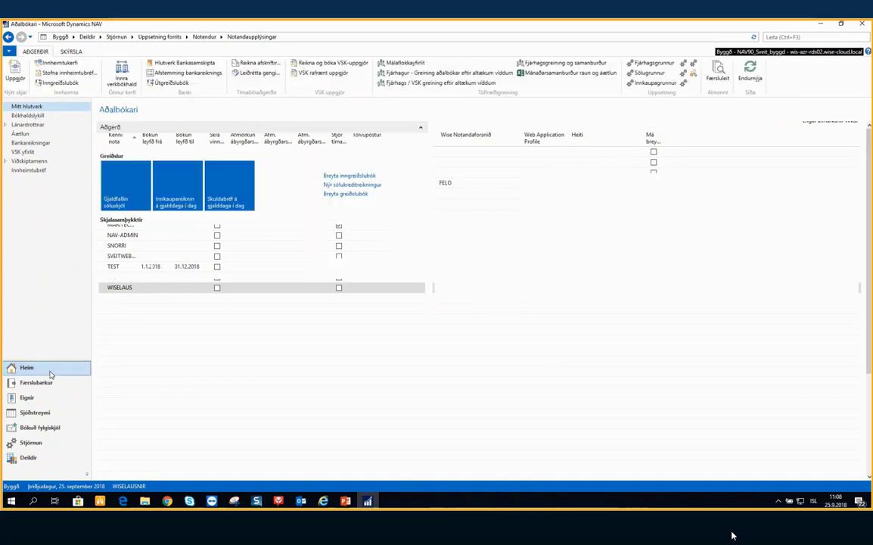
pyautogui.click(457, 74)
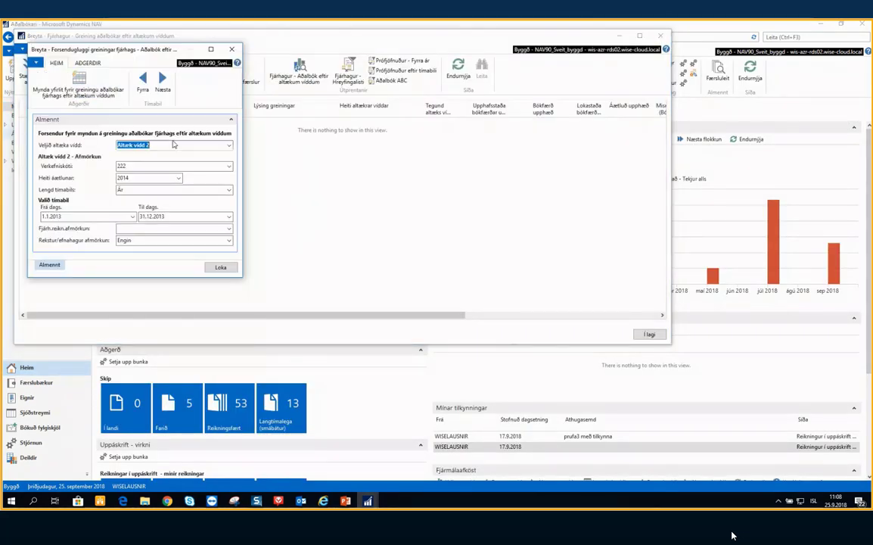
pyautogui.click(227, 145)
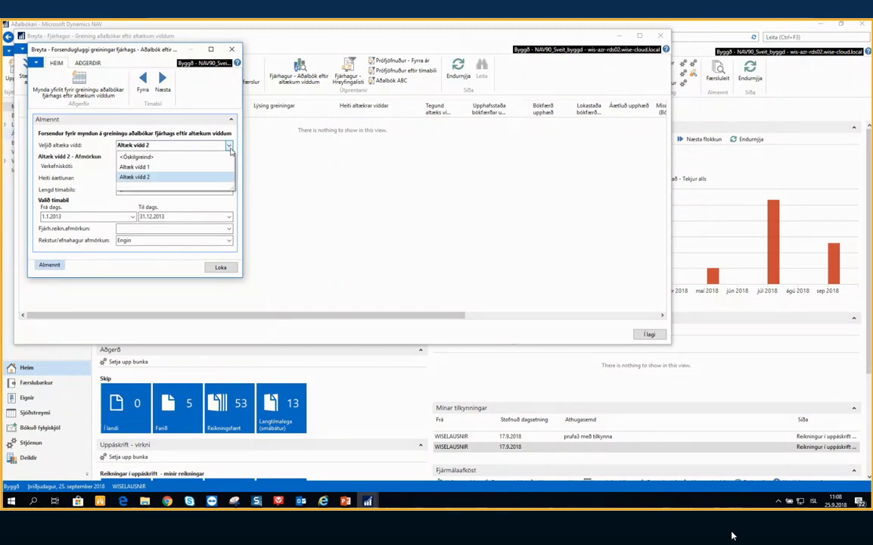
pyautogui.click(133, 164)
pyautogui.moveTo(134, 165); pyautogui.dragTo(84, 161)
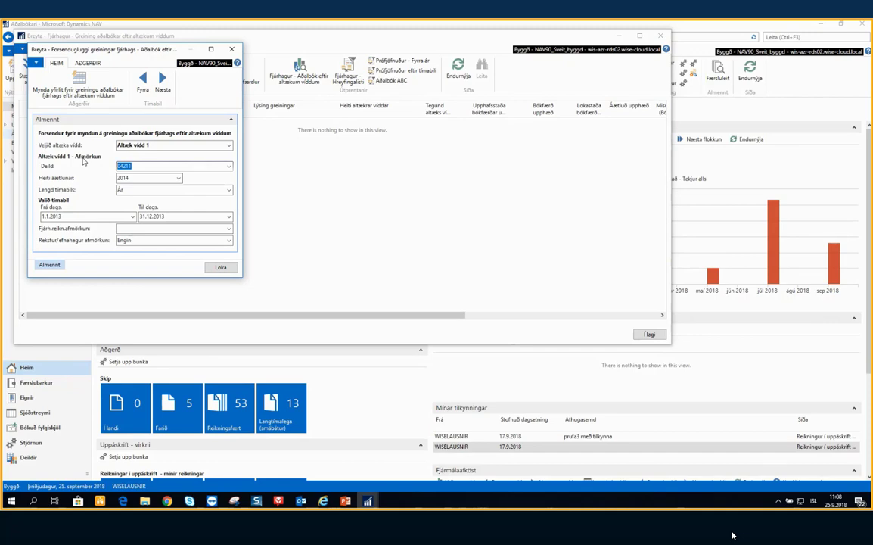
# - Try to set the analysis's Deild filter to 0000..0099, restore it to 04211, and close the analysis windows
pyautogui.write('0000..0099')
pyautogui.press('Tab')
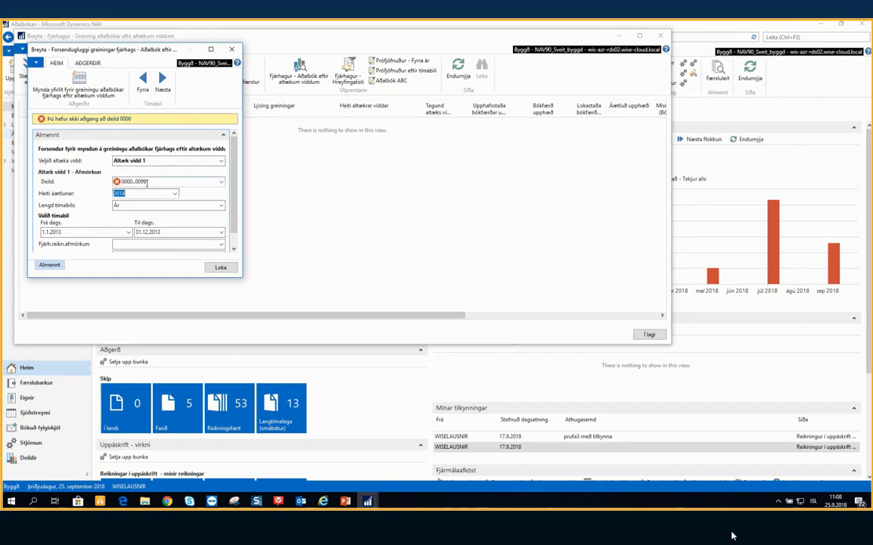
pyautogui.click(45, 180)
pyautogui.write('04211')
pyautogui.press('Tab')
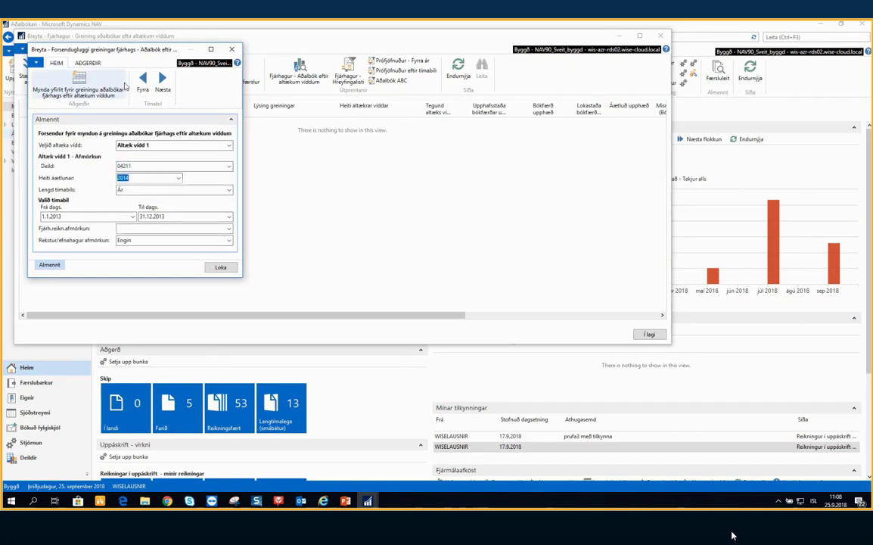
pyautogui.click(232, 49)
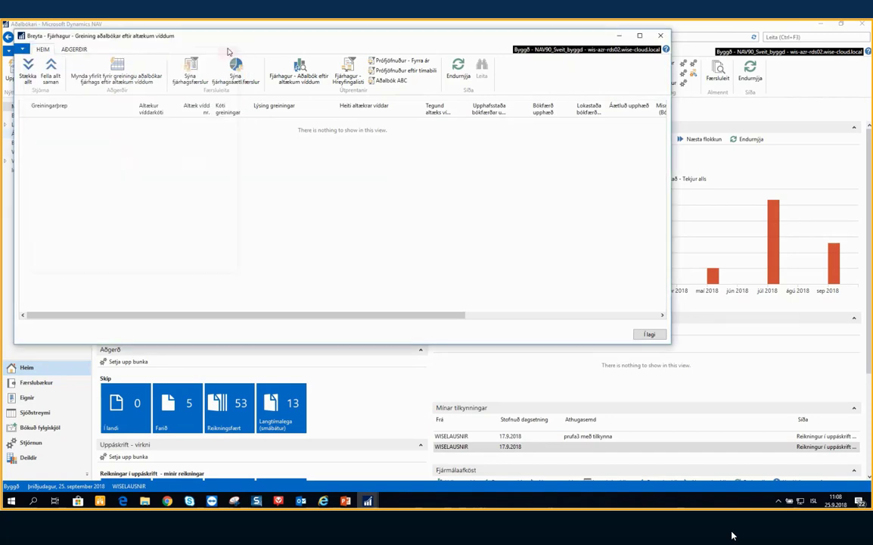
pyautogui.click(661, 35)
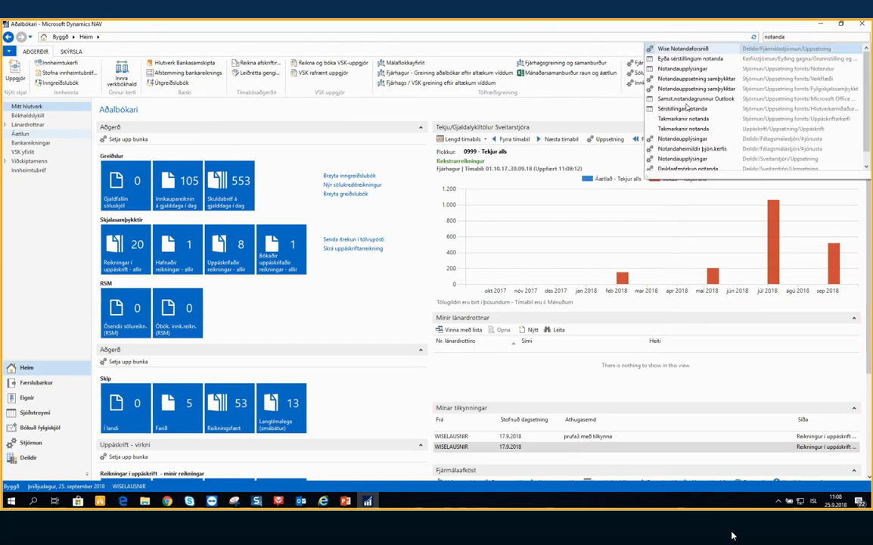
# - Search for the user setup list (Notandaupplýsingar) and change the WISELAUSNIR user's Wise Notandaforsnið template to ADM
pyautogui.click(688, 70)
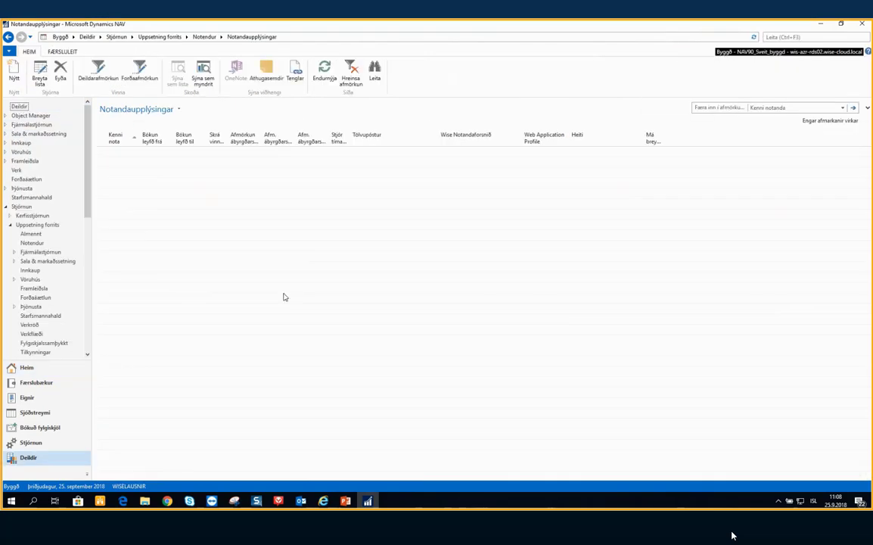
pyautogui.click(466, 289)
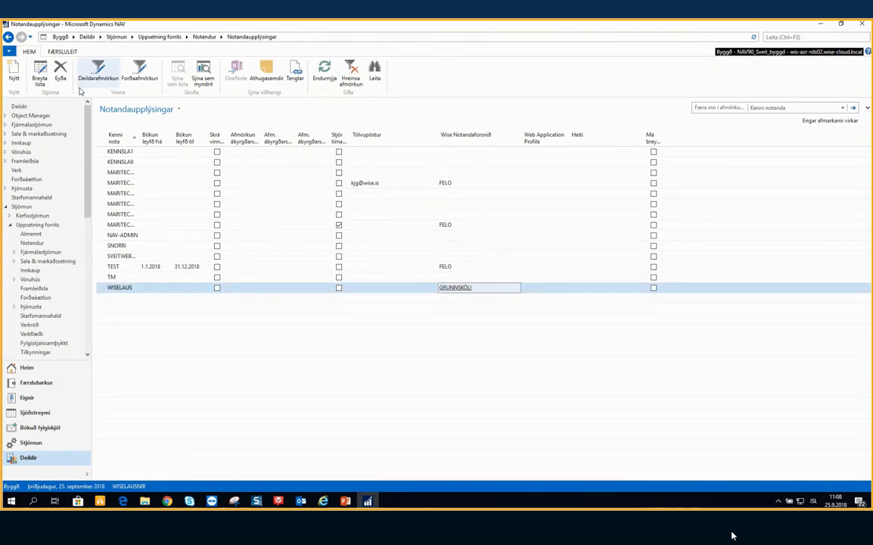
pyautogui.click(39, 72)
pyautogui.click(412, 271)
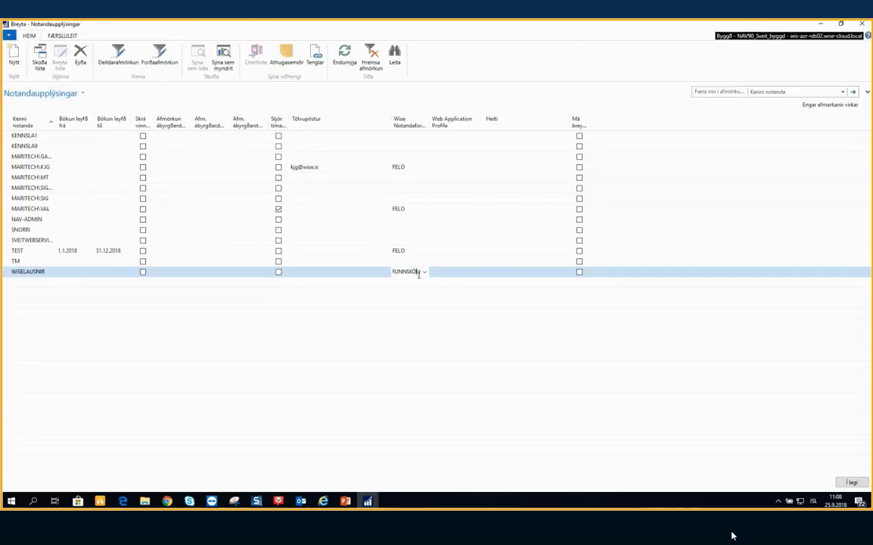
pyautogui.click(425, 271)
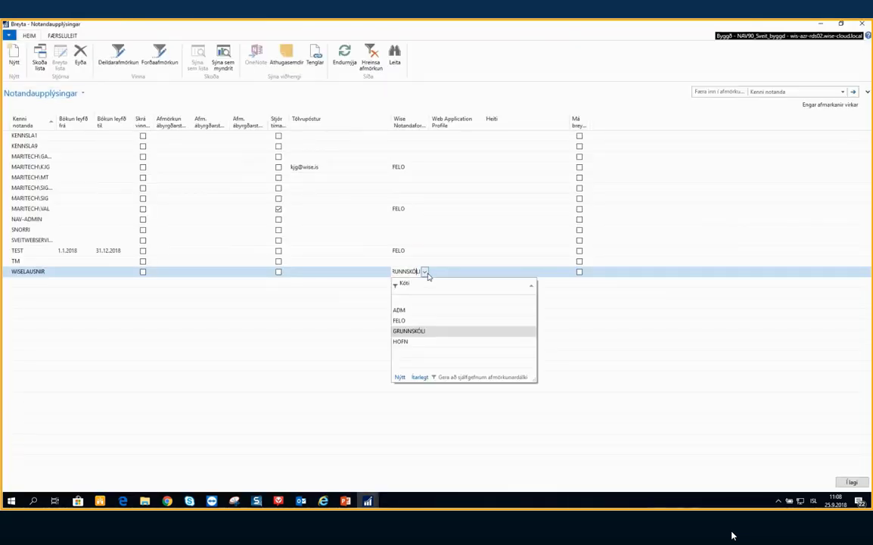
pyautogui.click(401, 310)
pyautogui.click(852, 482)
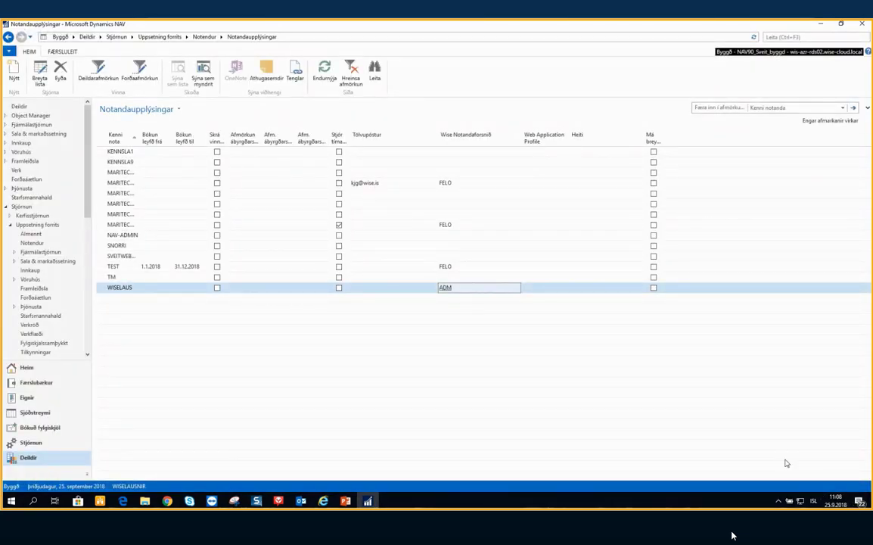
# - Return to the role centre and open the chart of accounts (Bókhaldslykill)
pyautogui.click(28, 368)
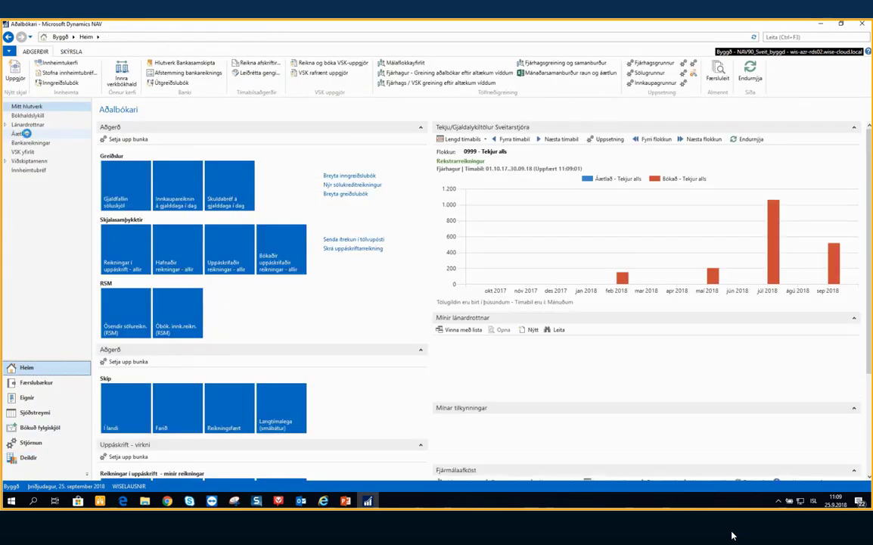
pyautogui.click(29, 116)
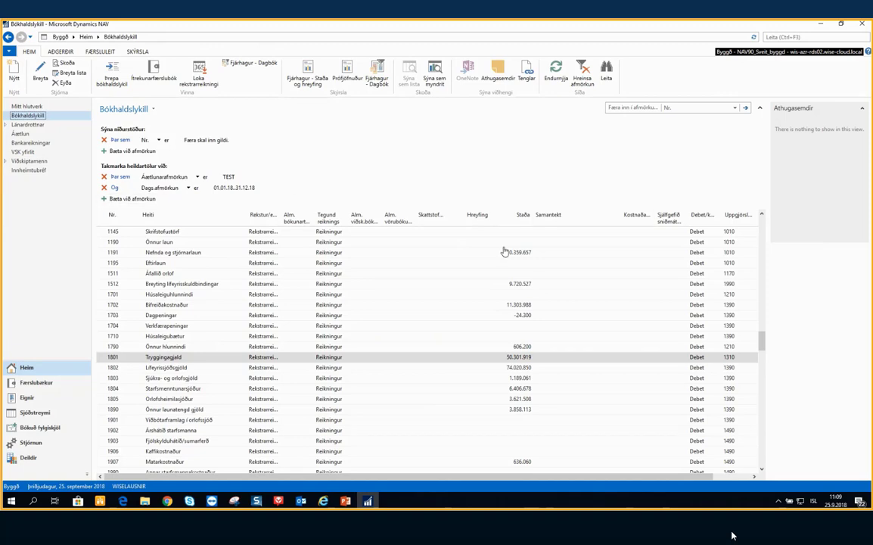
pyautogui.scroll(1, 494, 309)
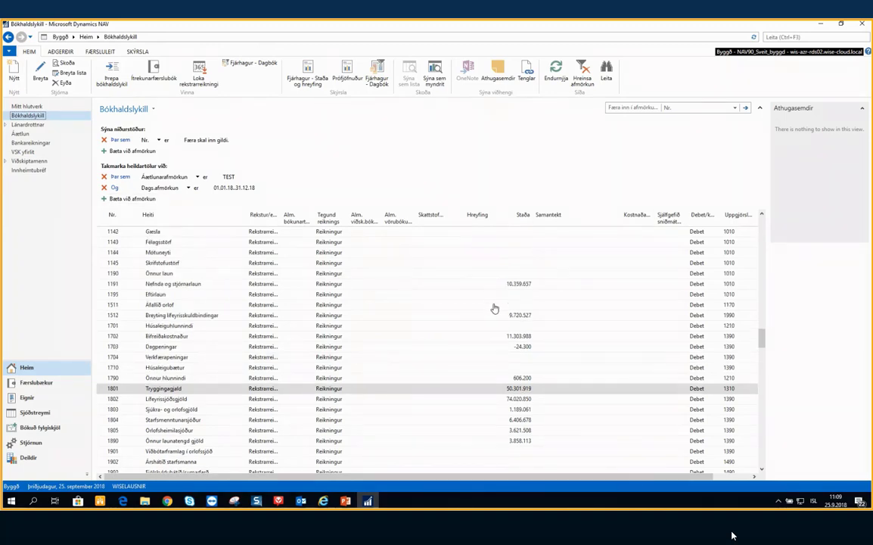
pyautogui.click(139, 113)
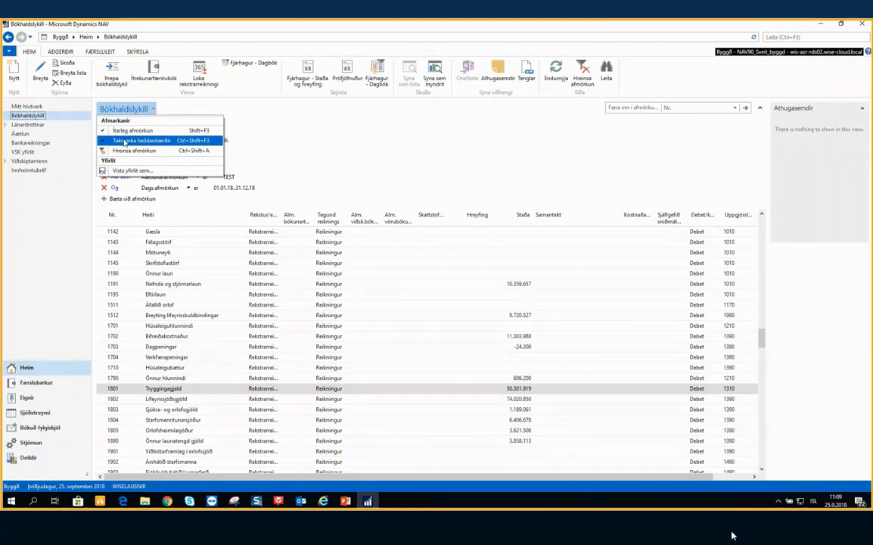
pyautogui.click(128, 144)
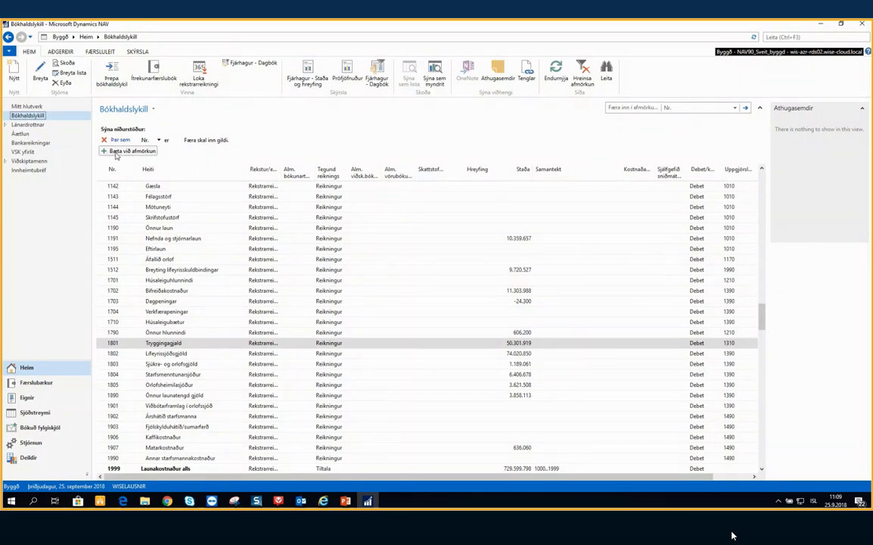
pyautogui.click(132, 109)
pyautogui.click(138, 142)
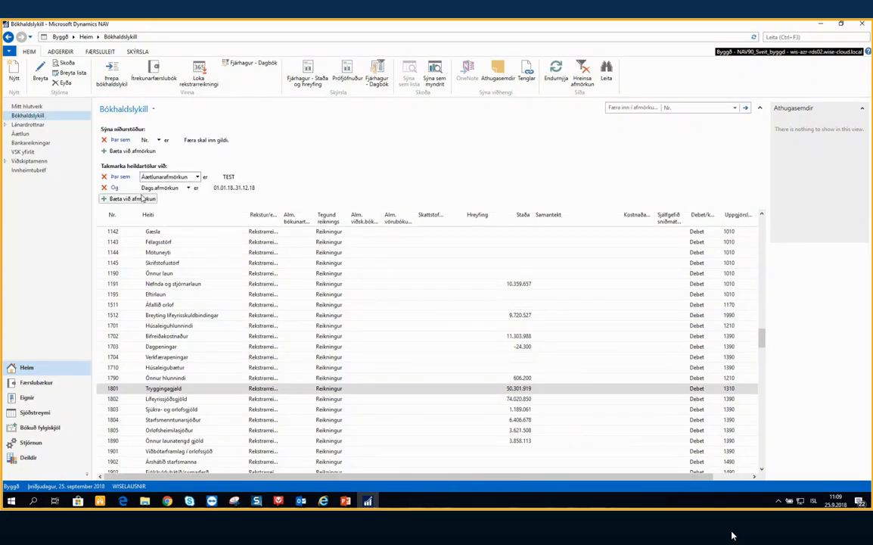
# - Add a Deildarafmörkun totals filter of 0400..04999 to the chart of accounts
pyautogui.click(127, 199)
pyautogui.click(218, 198)
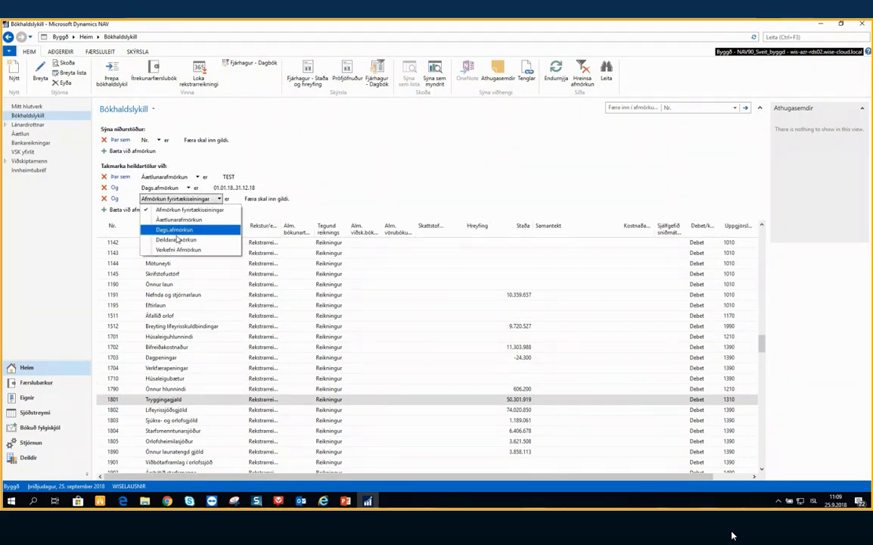
pyautogui.click(162, 236)
pyautogui.click(236, 198)
pyautogui.write('0')
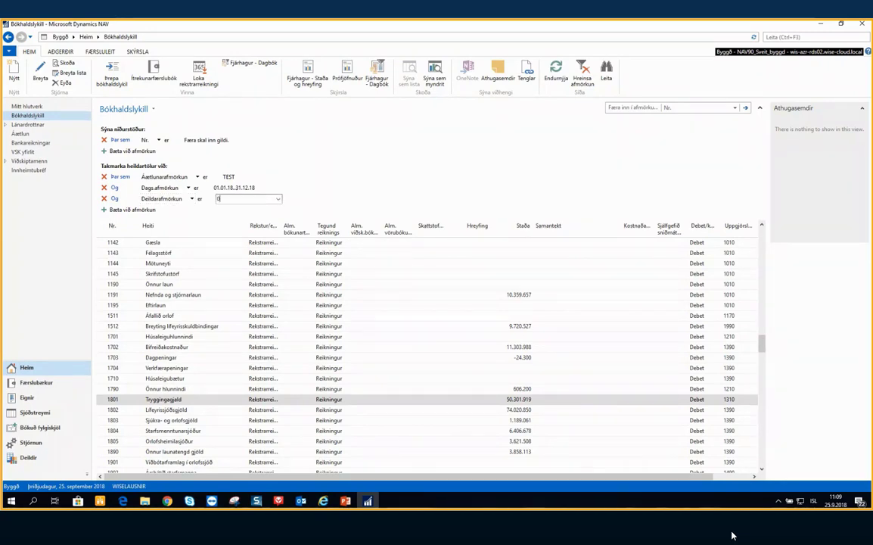
pyautogui.write('400..04')
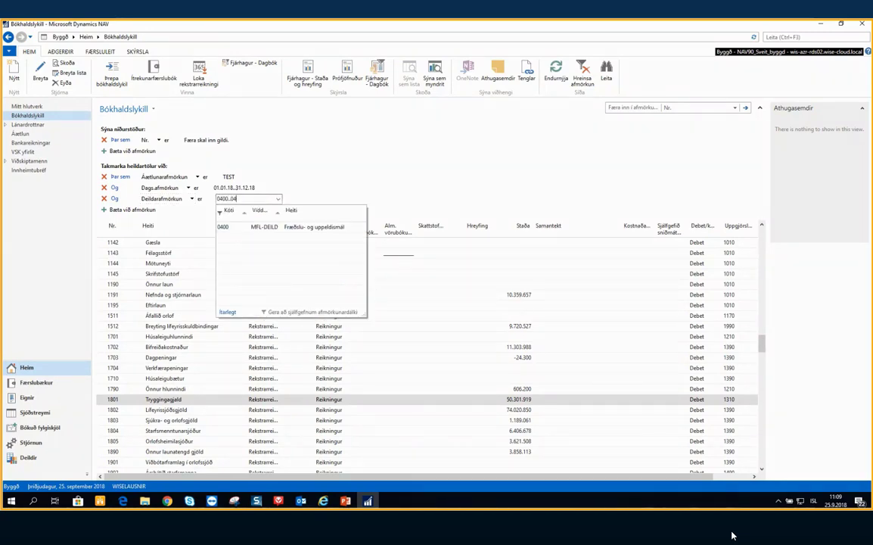
pyautogui.write('999')
pyautogui.press('Return')
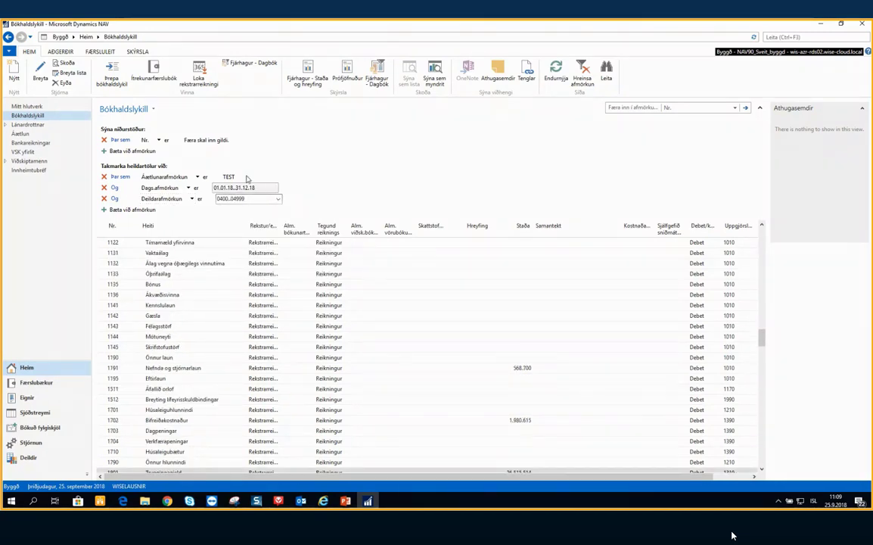
# - Filter the accounts to Hreyfing <>0 and remove the Dags.afmörkun totals filter
pyautogui.click(155, 140)
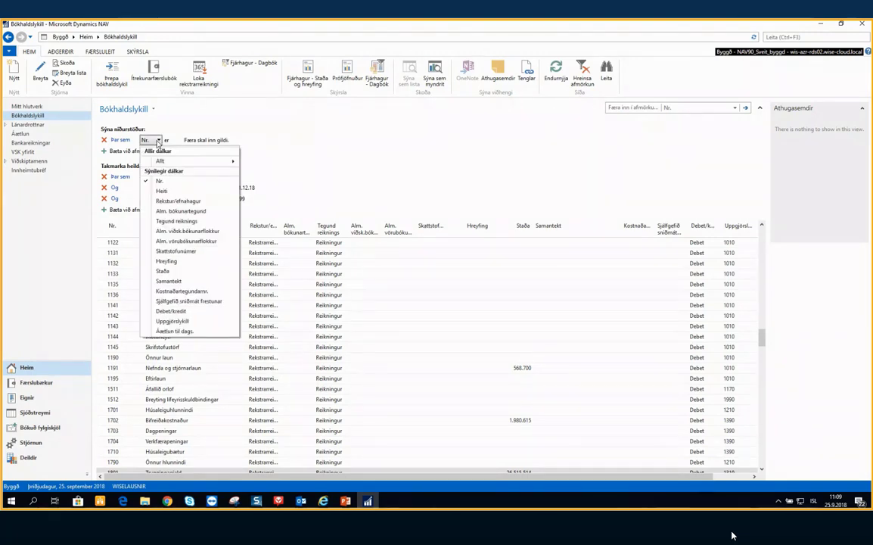
pyautogui.click(166, 261)
pyautogui.write('<>0')
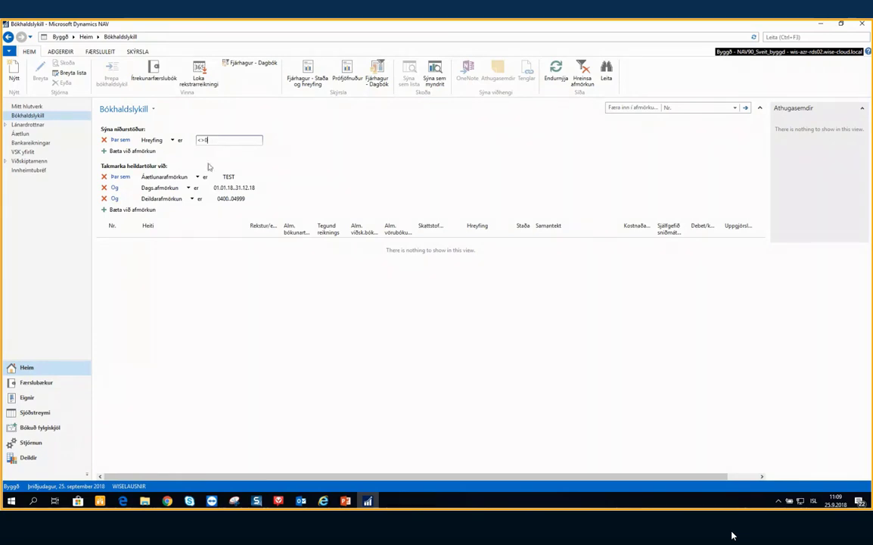
pyautogui.click(106, 189)
pyautogui.click(105, 188)
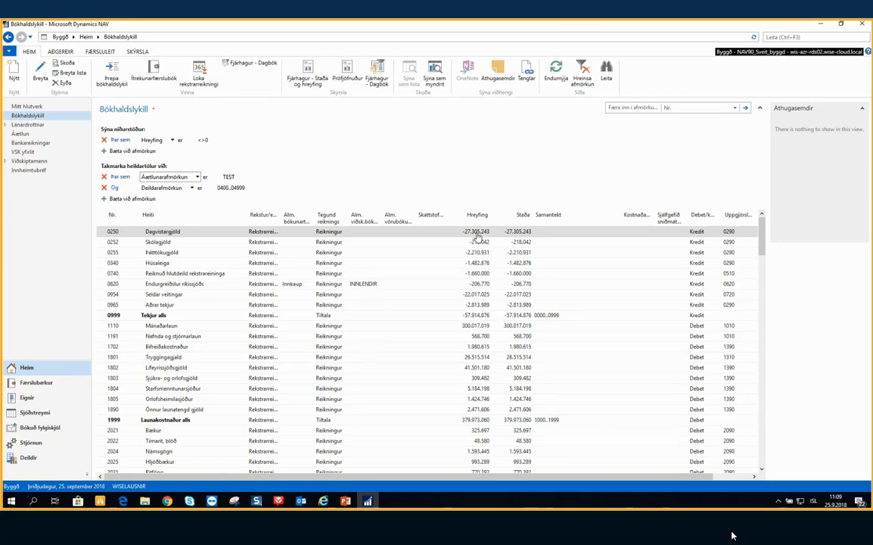
# - Change the chart of accounts' Deildarafmörkun totals filter to department 04211
pyautogui.click(248, 188)
pyautogui.moveTo(248, 188); pyautogui.dragTo(180, 192)
pyautogui.write('04')
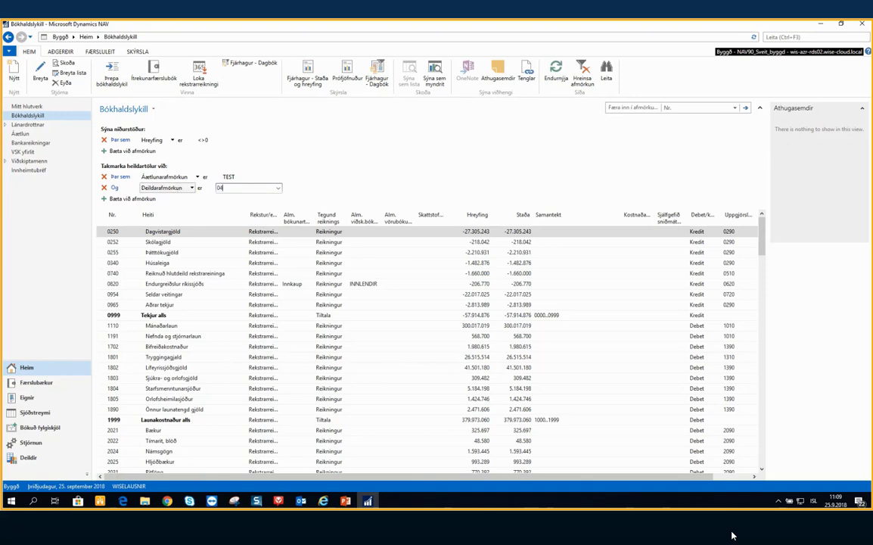
pyautogui.write('211')
pyautogui.press('Return')
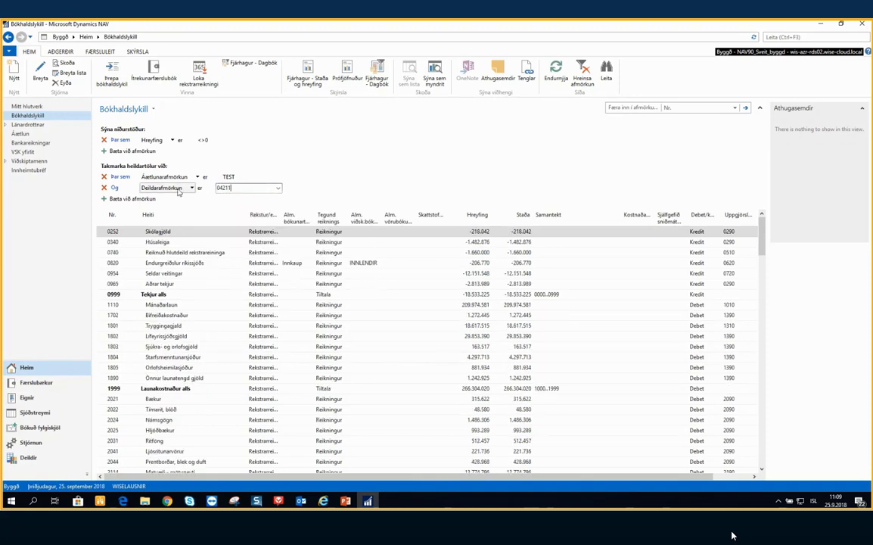
# - Open the ledger entries behind the Hreyfing amount of account 0999 Tekjur alls and clear the filters on them
pyautogui.click(458, 294)
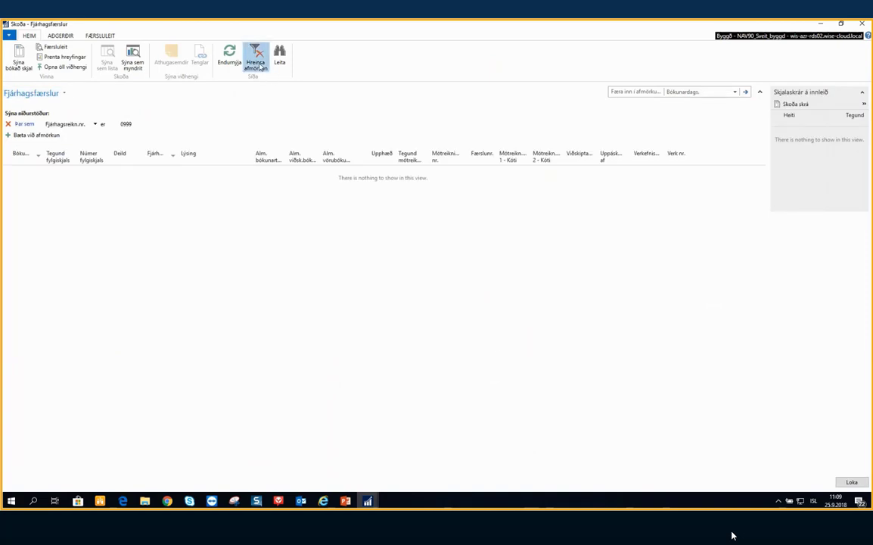
pyautogui.click(256, 62)
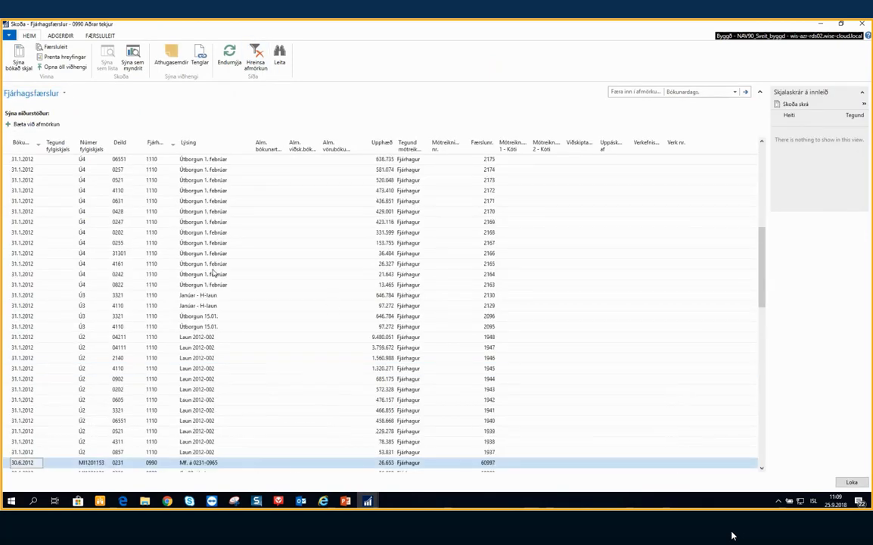
pyautogui.scroll(4, 218, 272)
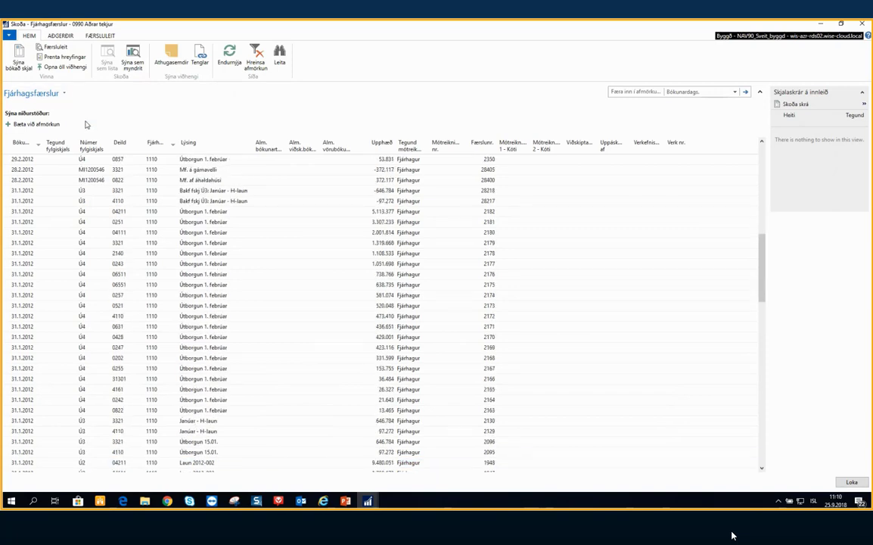
pyautogui.click(63, 93)
pyautogui.click(56, 112)
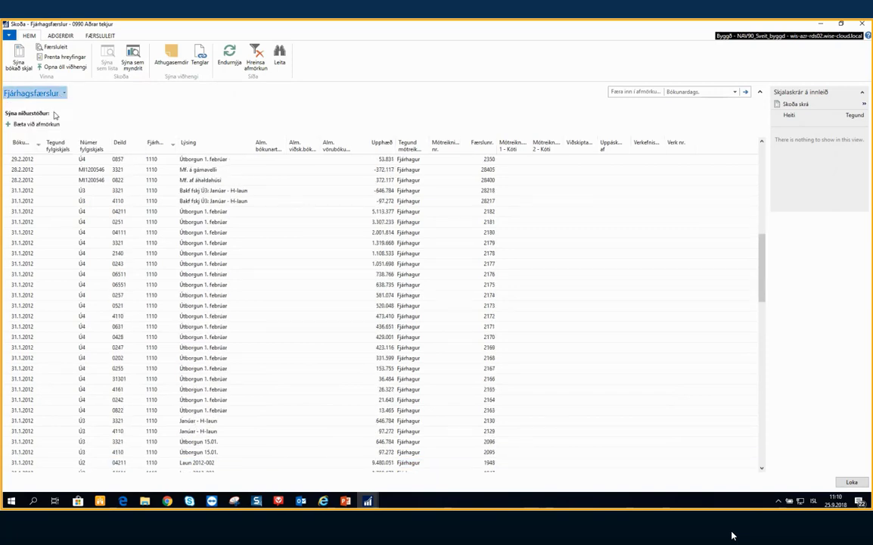
# - Filter the ledger entries to posting dates (Bókunardags.) 01.01.12..31.12.12
pyautogui.click(64, 93)
pyautogui.click(43, 115)
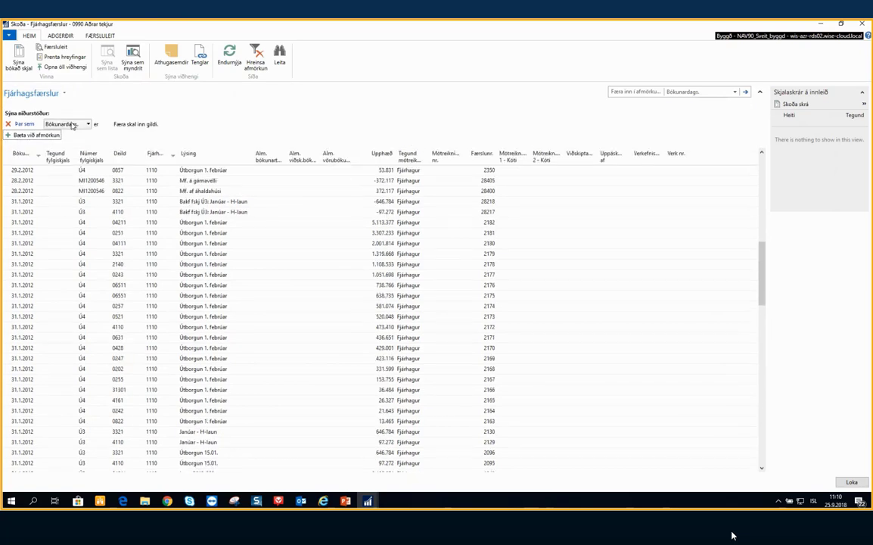
pyautogui.click(73, 124)
pyautogui.click(125, 124)
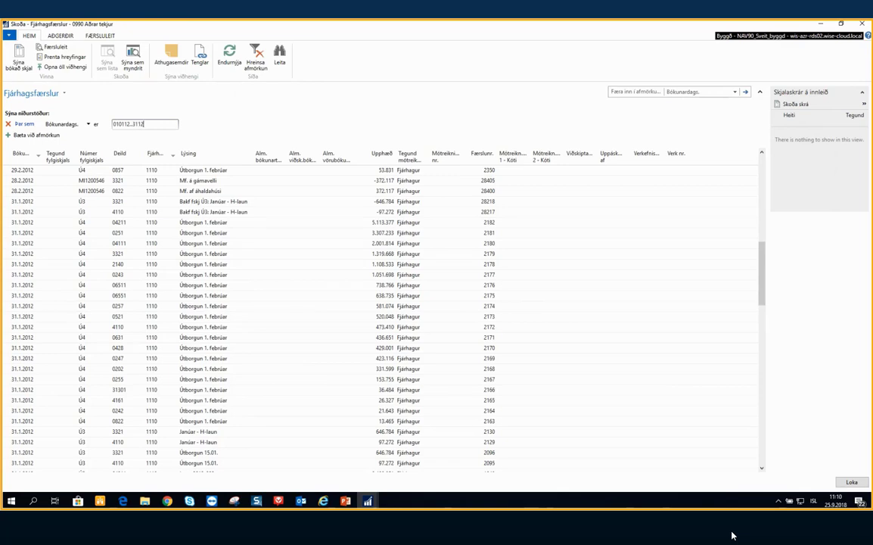
pyautogui.write('010112..311212')
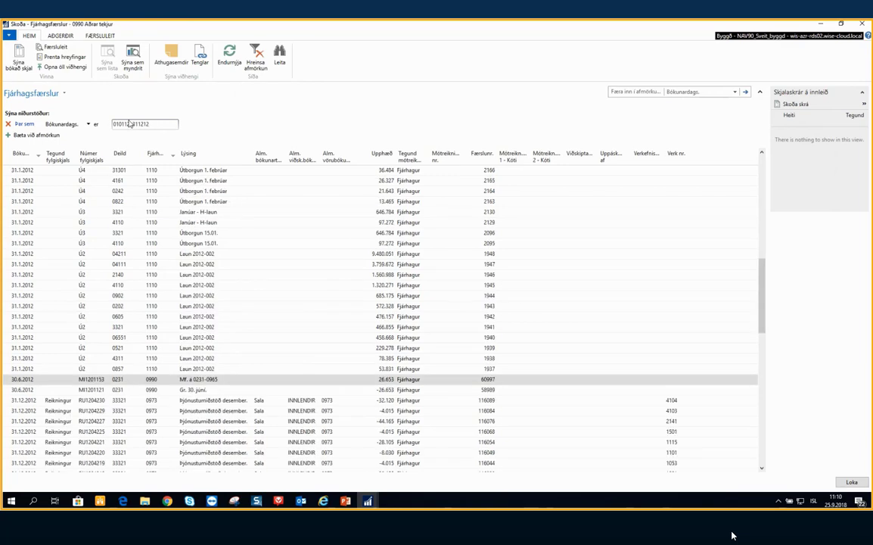
# - Add a second filter limiting the ledger entries to Deild 04211
pyautogui.click(32, 134)
pyautogui.click(97, 134)
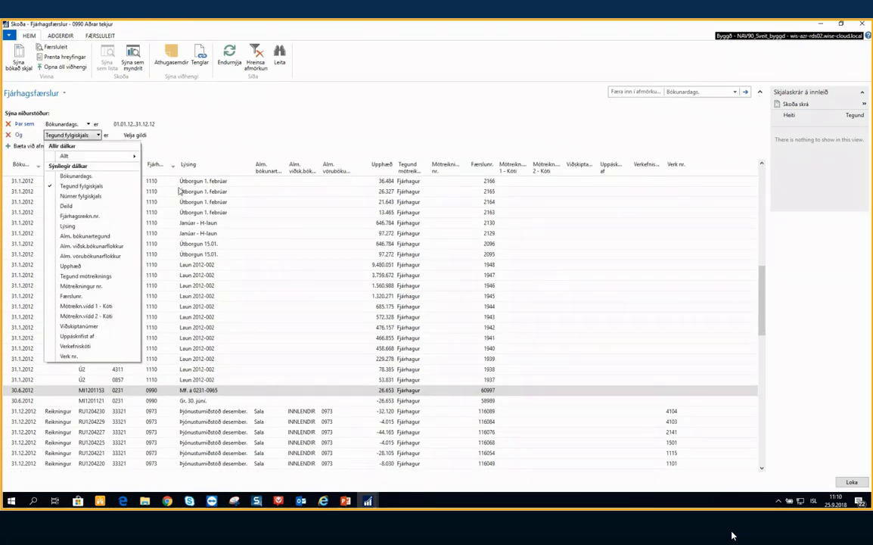
pyautogui.click(97, 206)
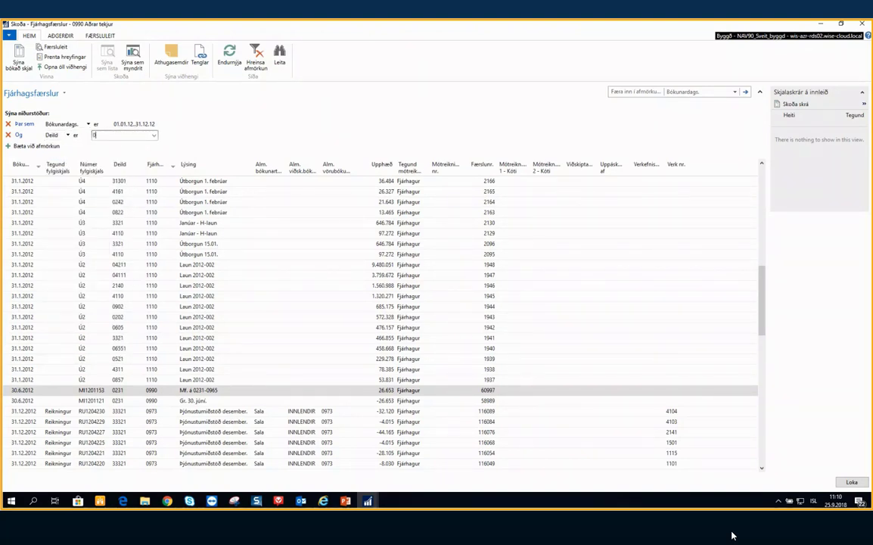
pyautogui.write('04211')
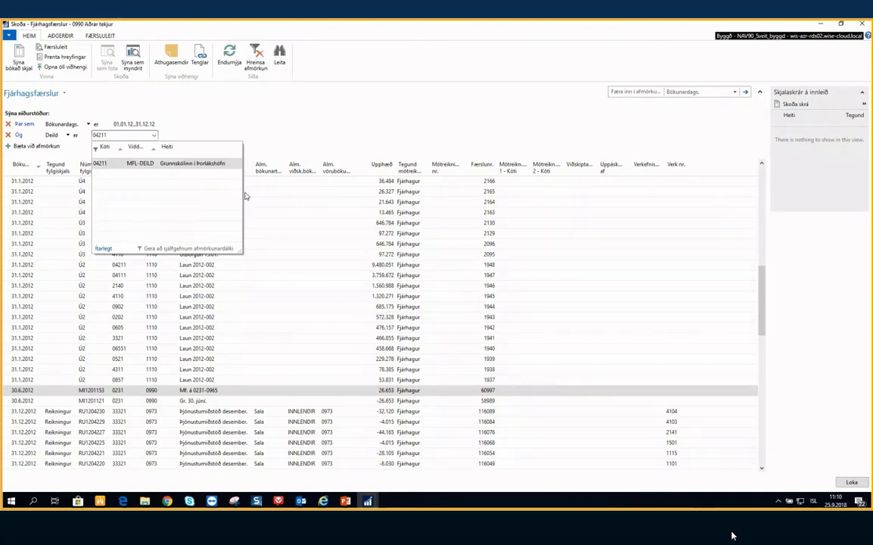
pyautogui.press('Return')
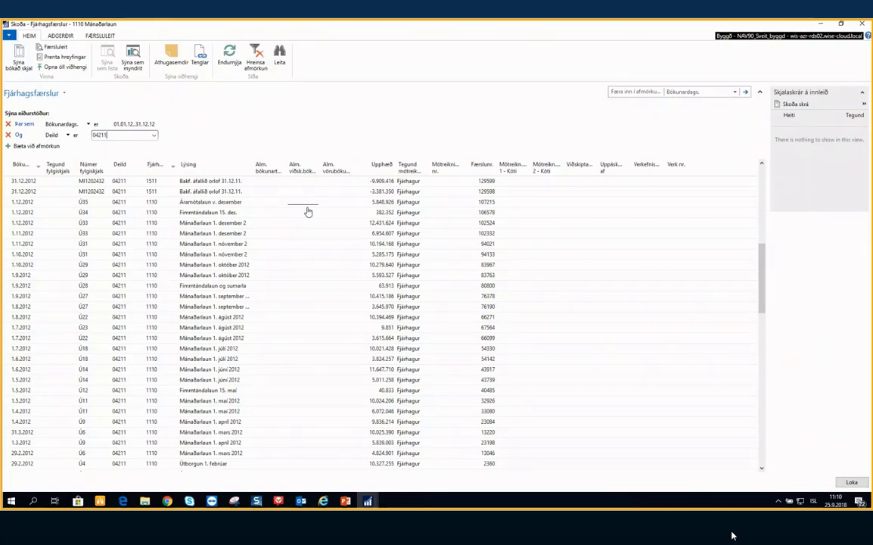
# - Look over the monthly salary entries of department 04211 and return to the chart of accounts
pyautogui.click(190, 294)
pyautogui.click(234, 368)
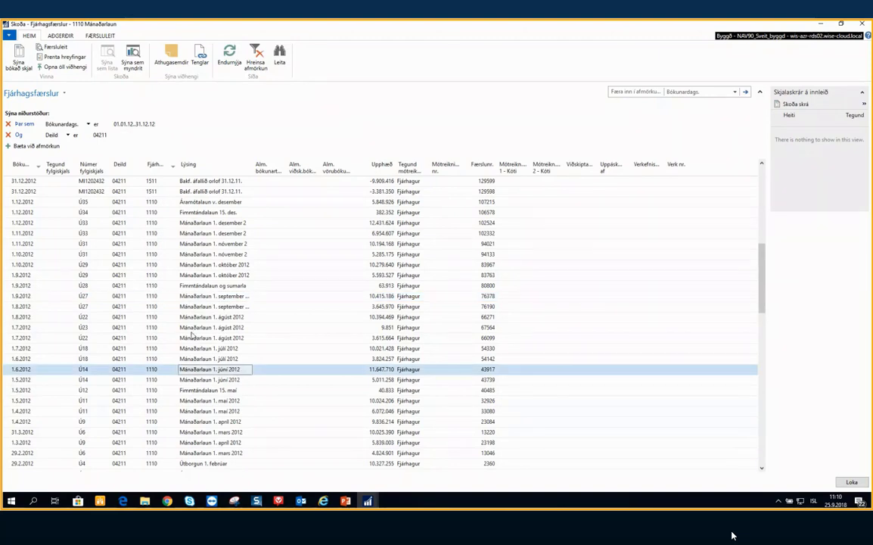
pyautogui.click(193, 253)
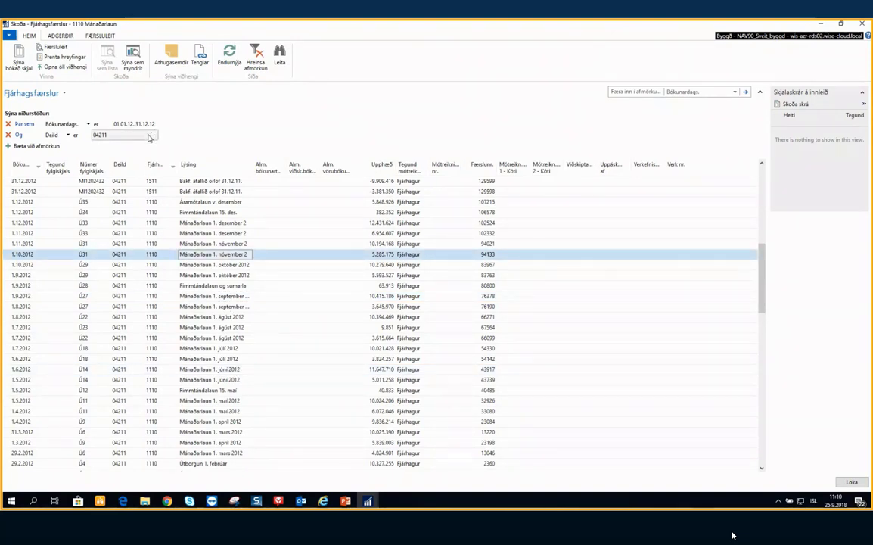
pyautogui.press('Escape')
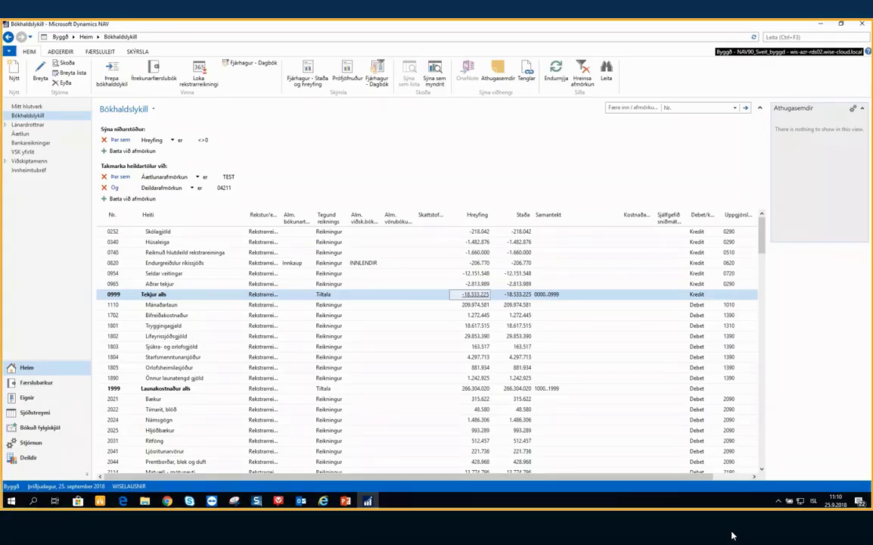
# - Switch to the PowerPoint slide show and display the slide summarising the topics covered in the course
pyautogui.click(732, 536)
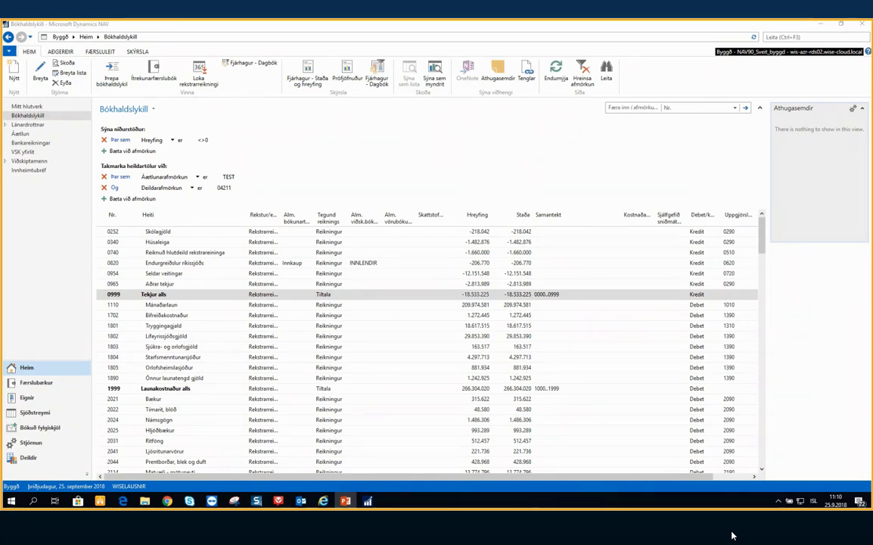
pyautogui.click(312, 452)
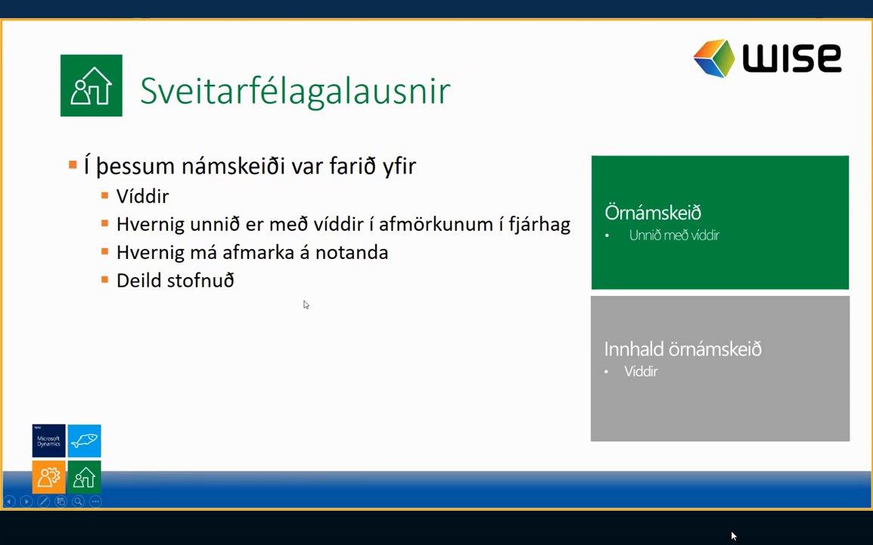